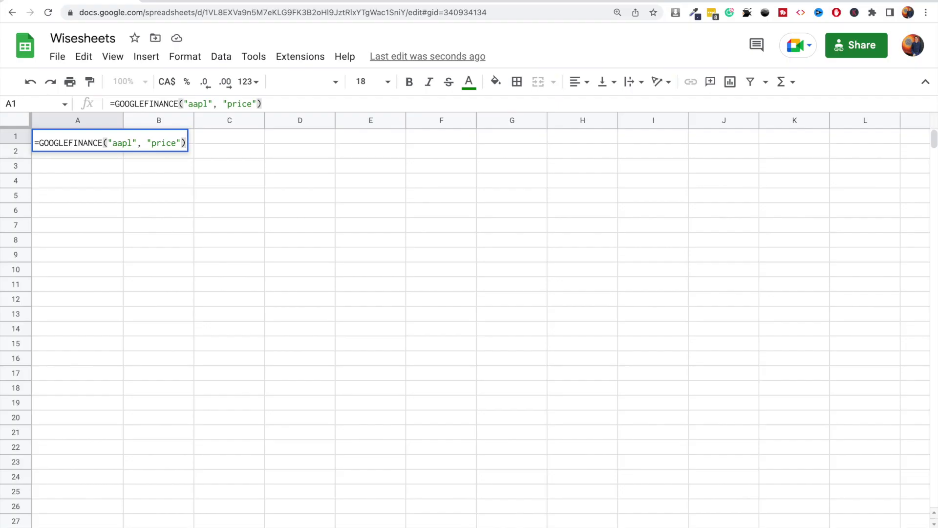
Step: Confirm the formula =GOOGLEFINANCE("aapl", "price") in cell A1 and reselect the cell
key(Return)
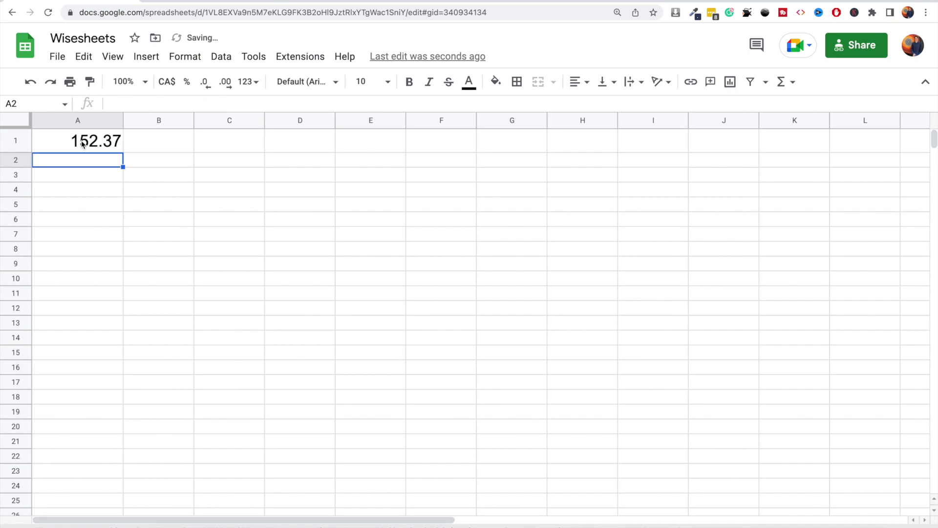
key(Up)
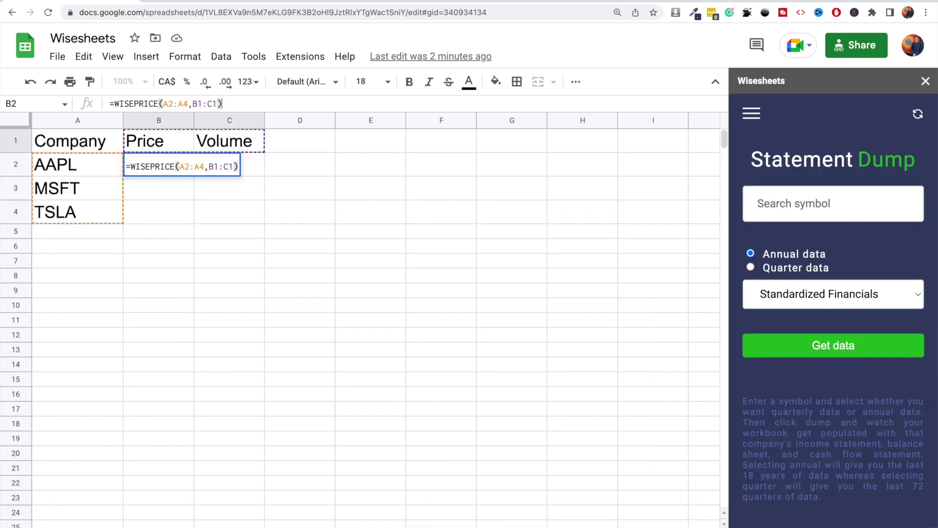
Step: Confirm the formula =WISEPRICE(A2:A4,B1:C1) in cell B2 to fetch price and volume for the listed companies
key(Return)
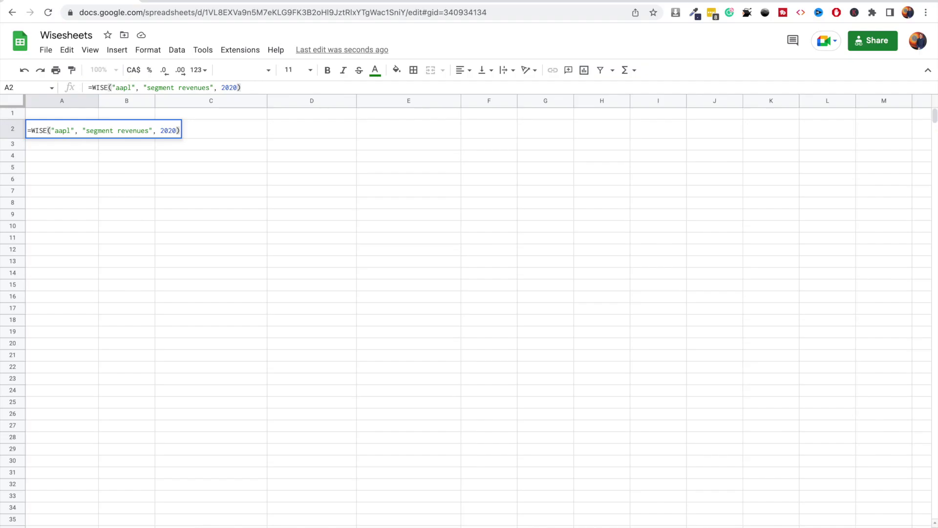
Step: Confirm =WISE("aapl", "segment revenues", 2020) in cell A2 and select the segment revenue values in B3:B7
key(Return)
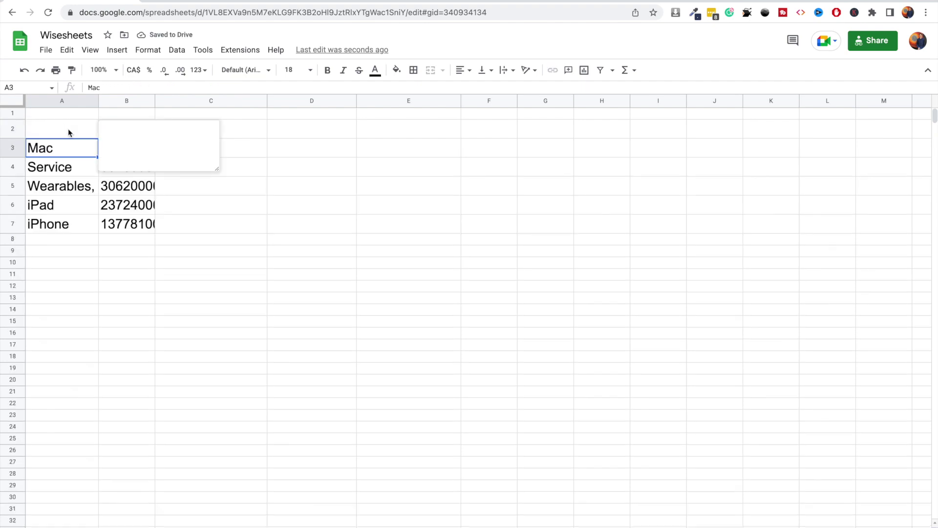
click(317, 154)
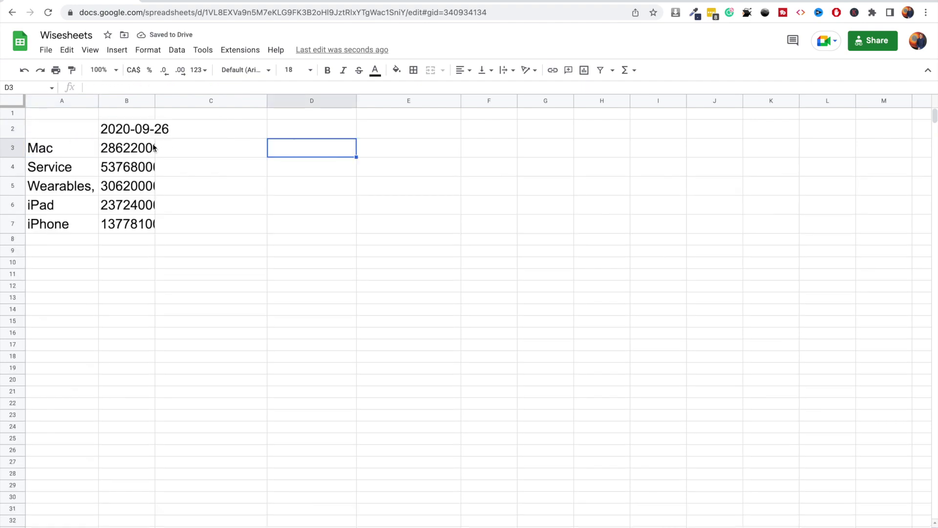
drag(133, 150, 129, 230)
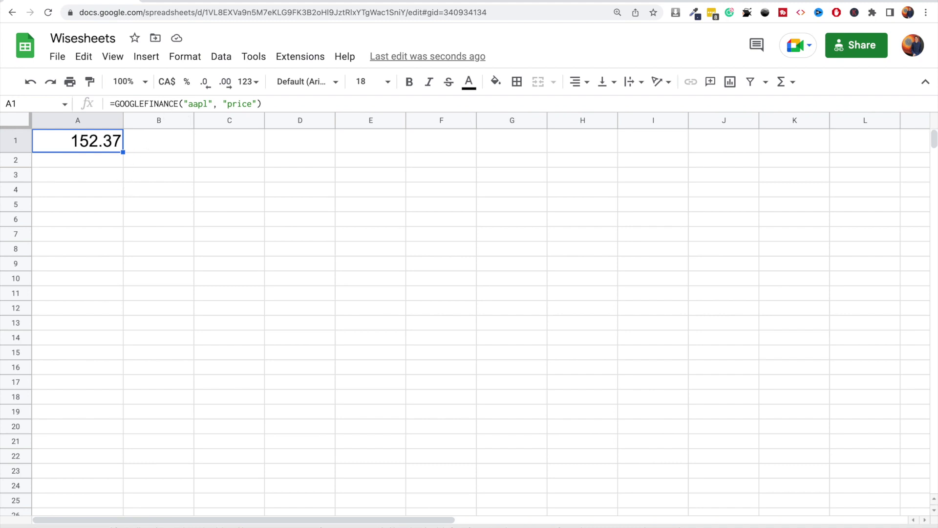
Step: Clear cell A1 and enter the formula =GOOGLEFINANCE("aapl", "price") in it
key(BackSpace)
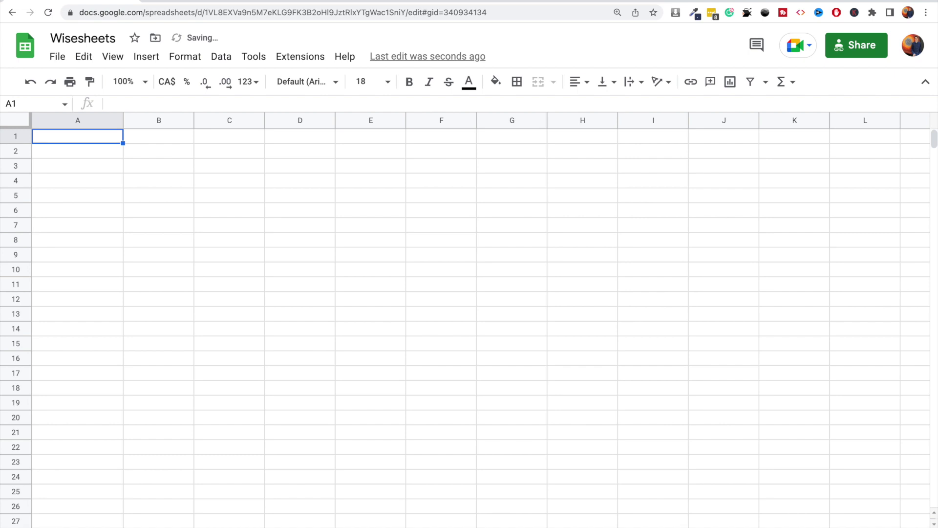
text(=goo)
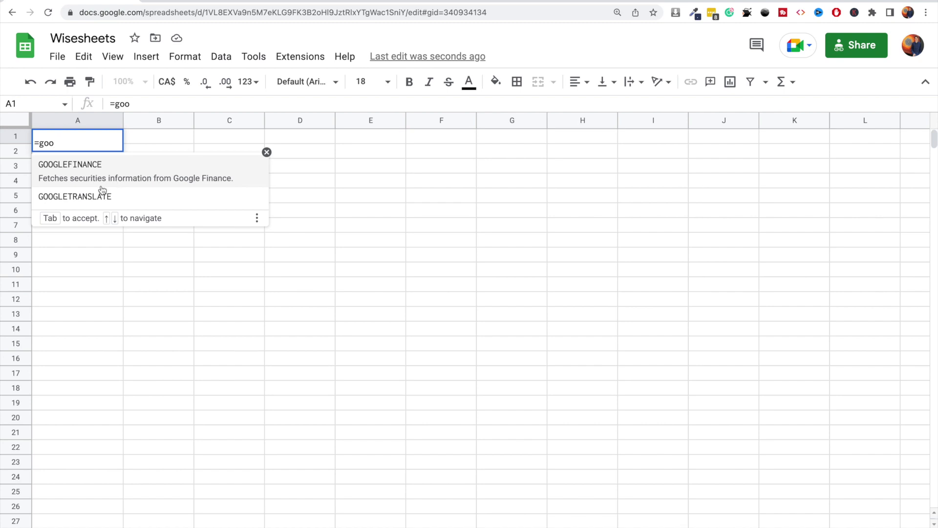
click(125, 175)
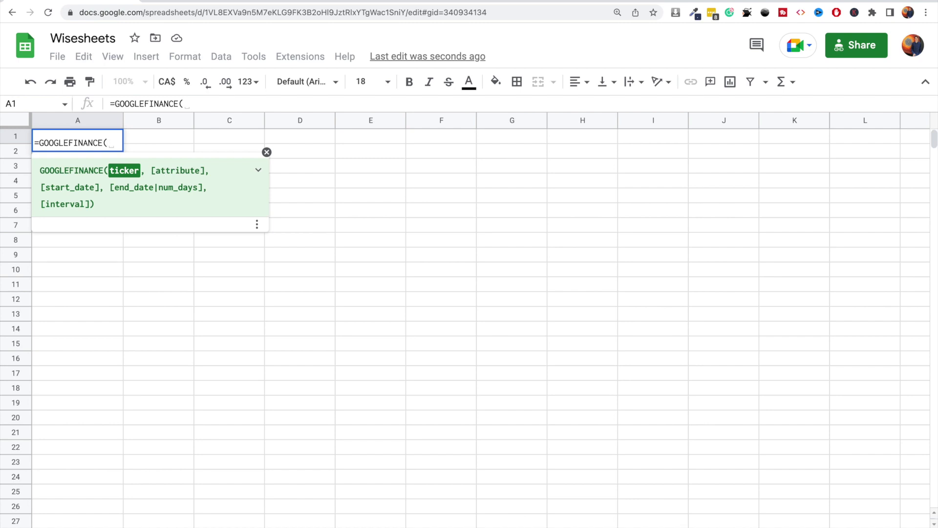
text("aapl)
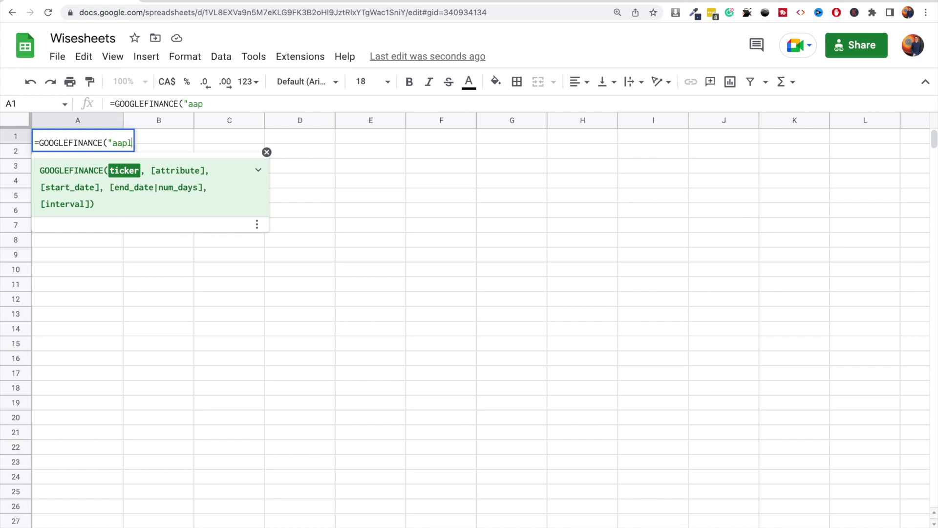
text(", )
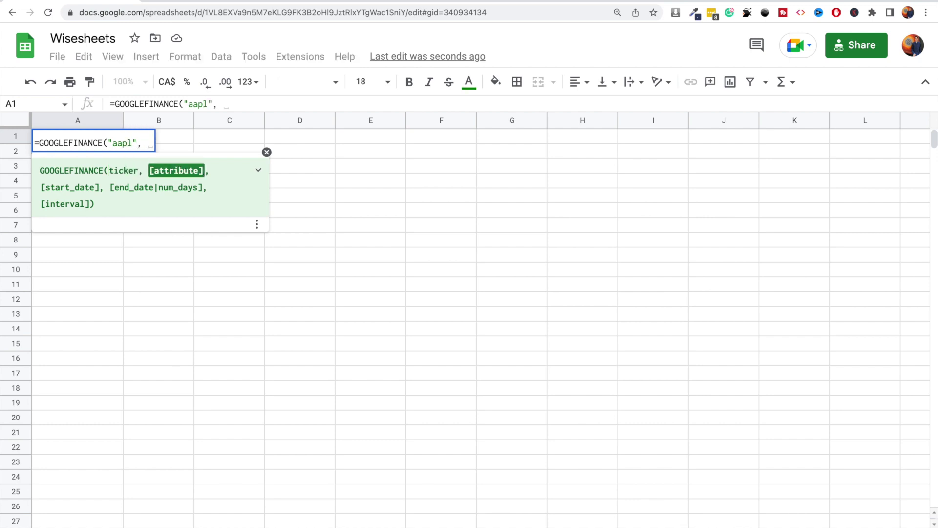
text("price)
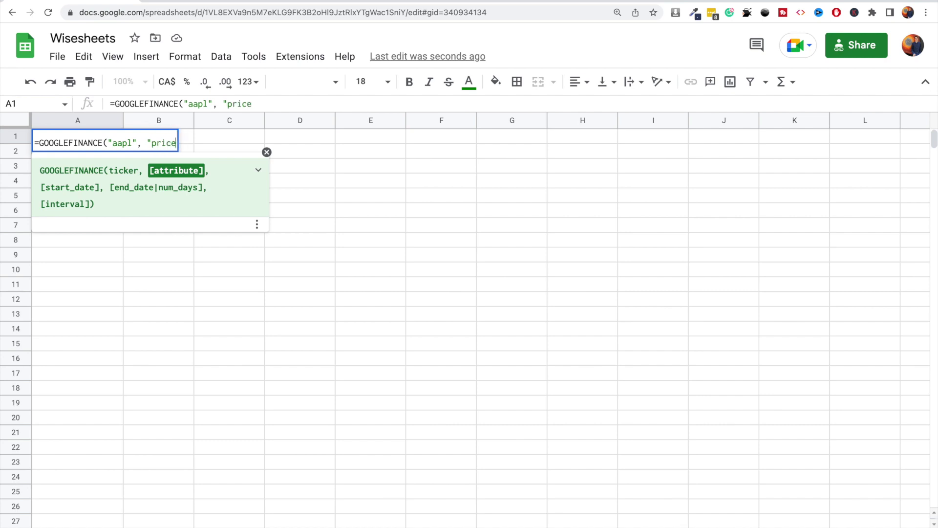
text("))
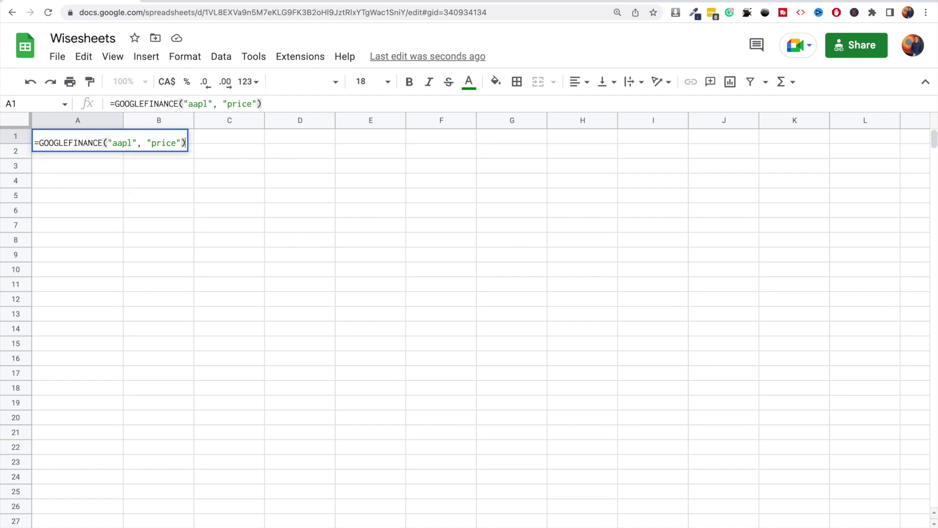
key(Return)
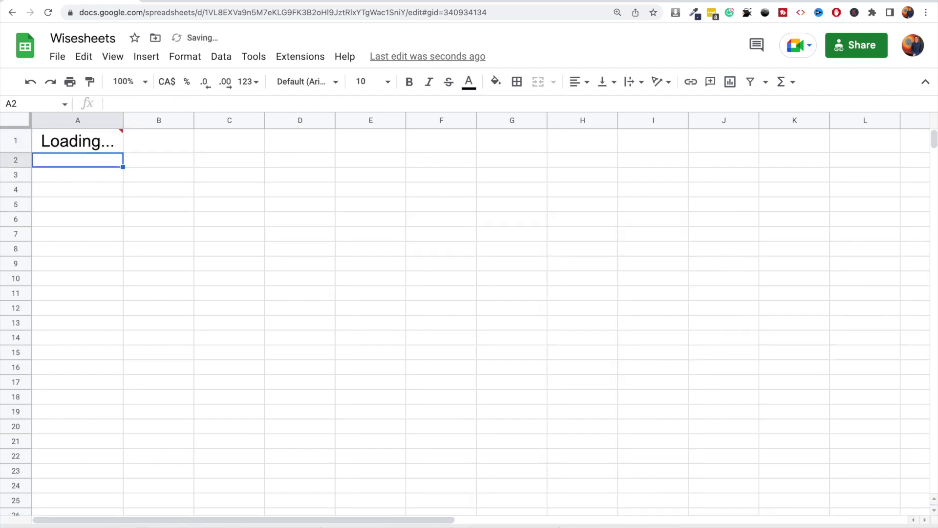
Step: Examine the ticker and attribute arguments of the GOOGLEFINANCE formula in cell A1
key(Up)
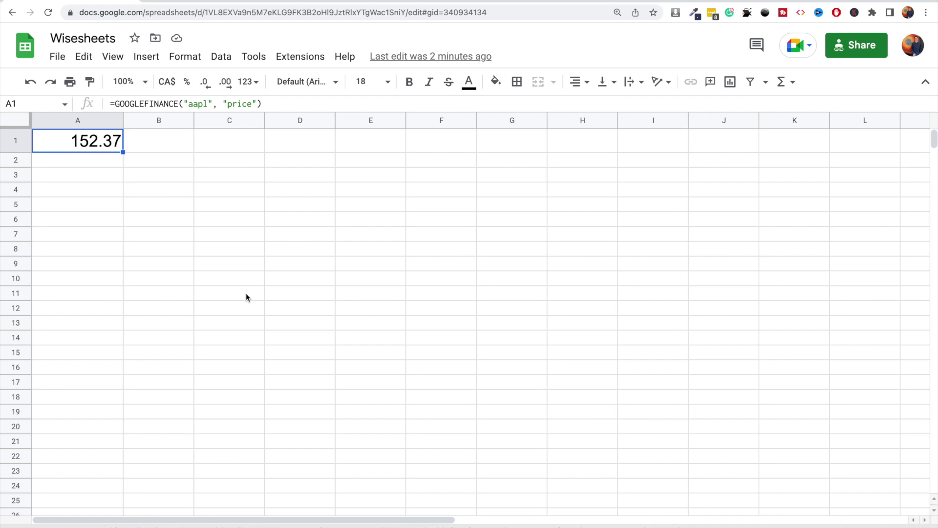
click(271, 103)
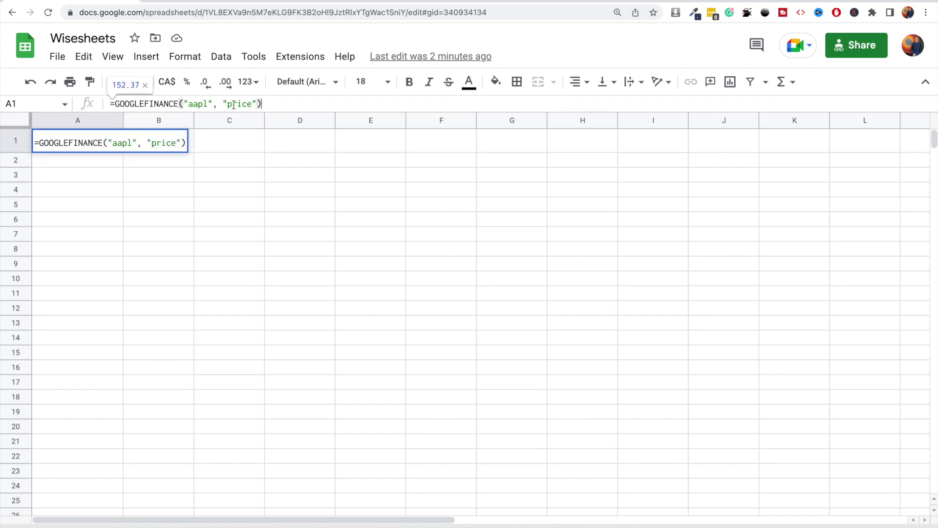
click(203, 103)
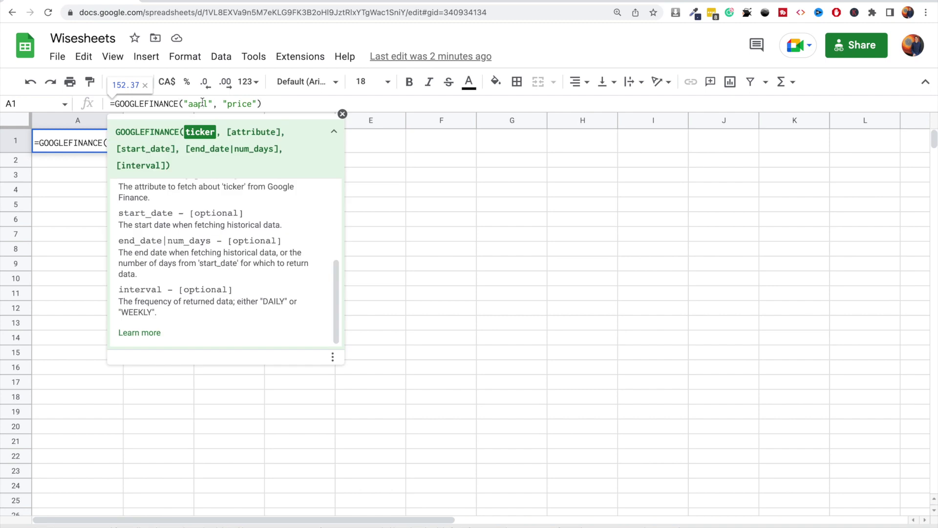
click(237, 103)
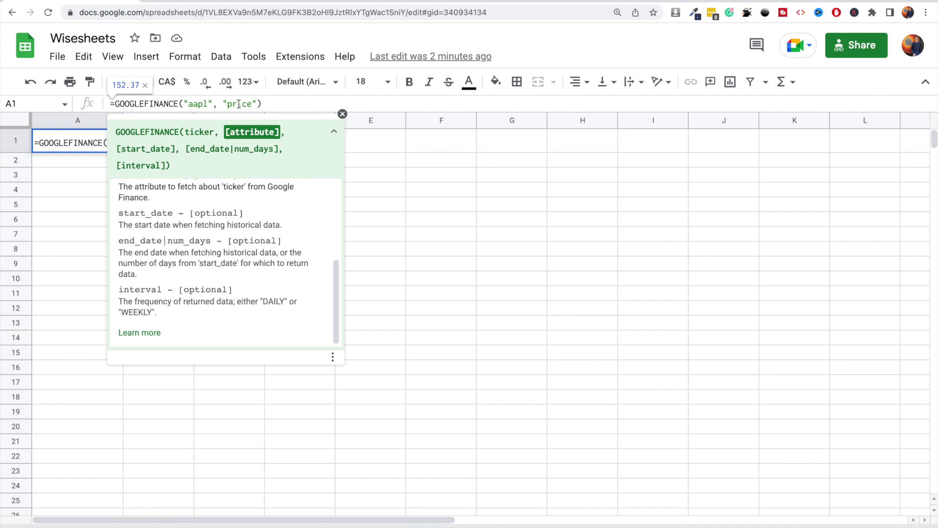
click(266, 104)
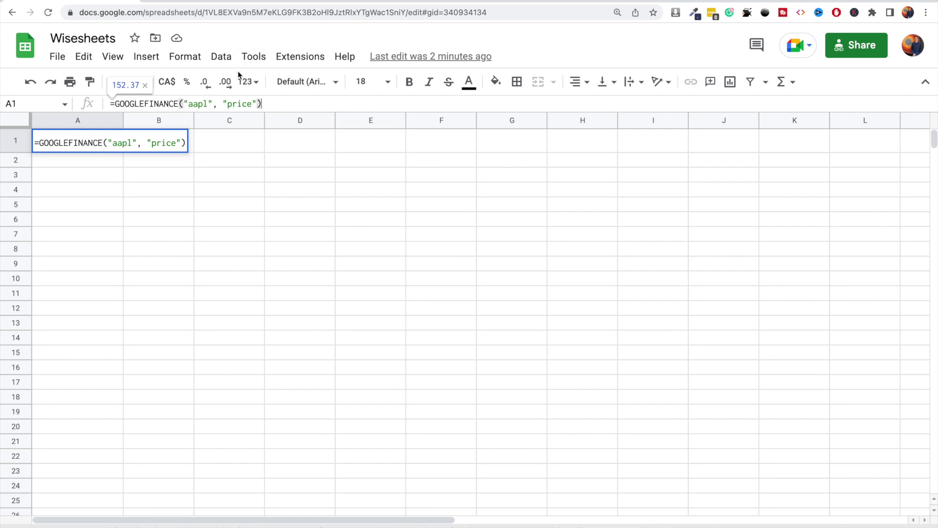
click(200, 104)
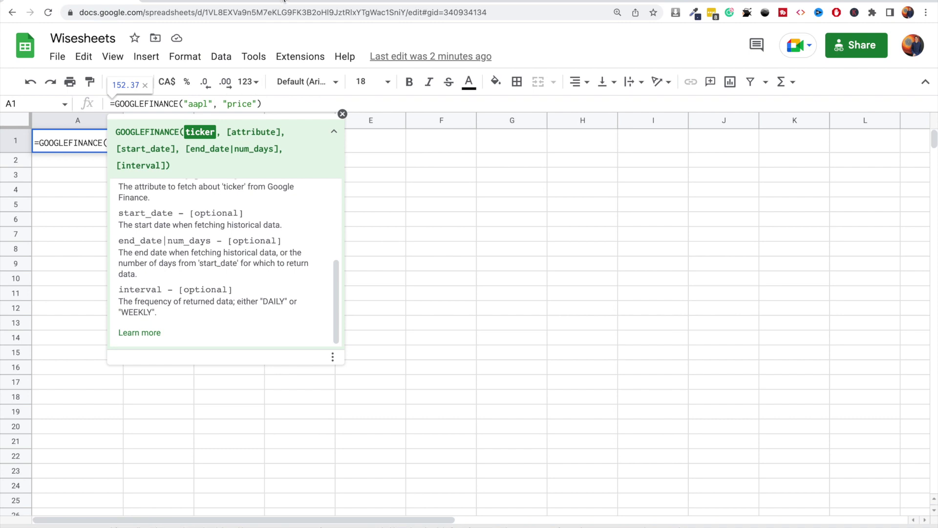
Step: Search Google for "apple stock" in a new browser tab to find the company's exchange and ticker
click(284, 1)
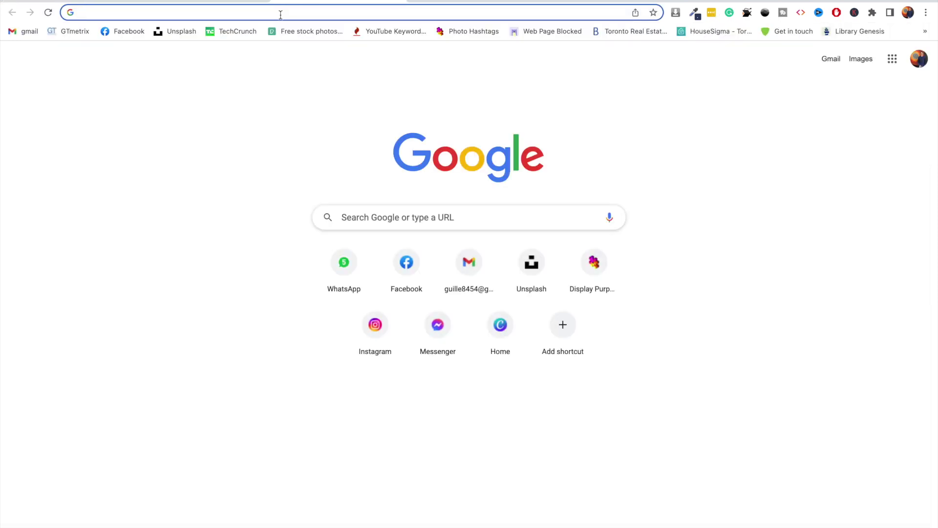
text(apple stock)
key(Return)
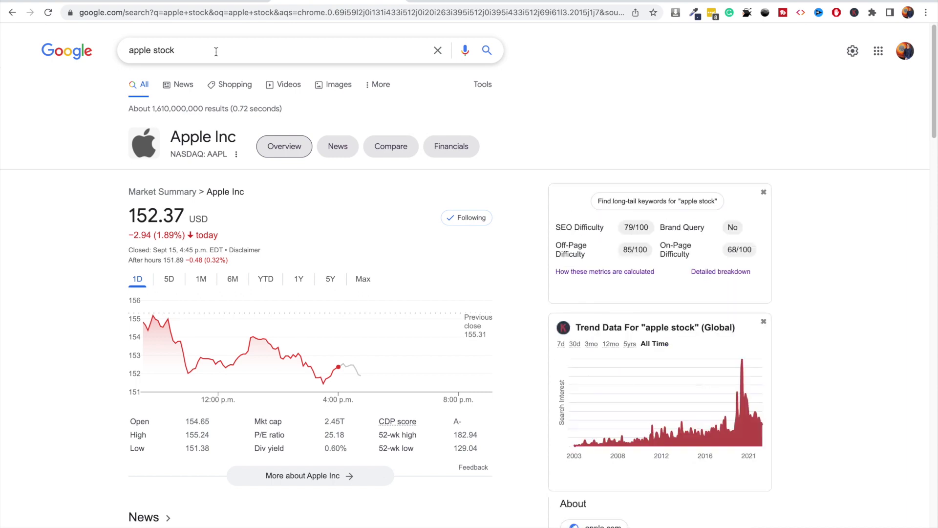
click(204, 51)
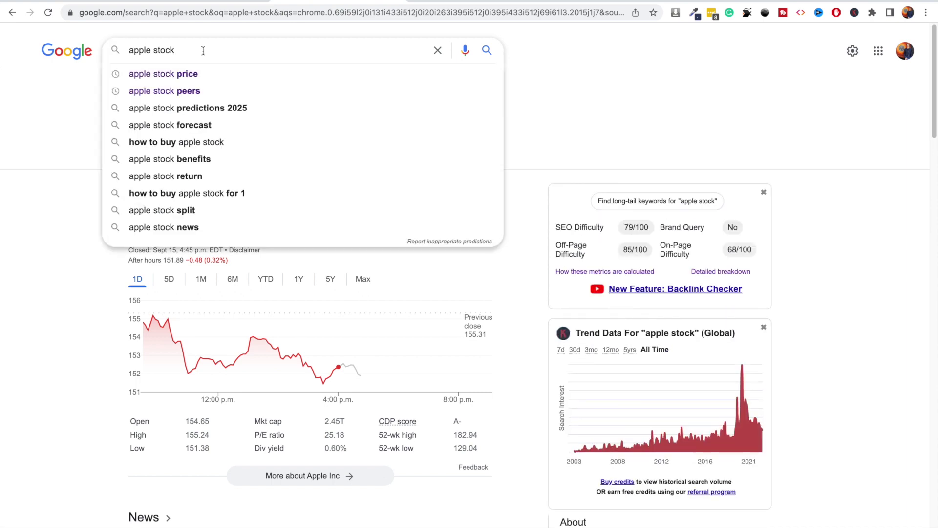
click(229, 24)
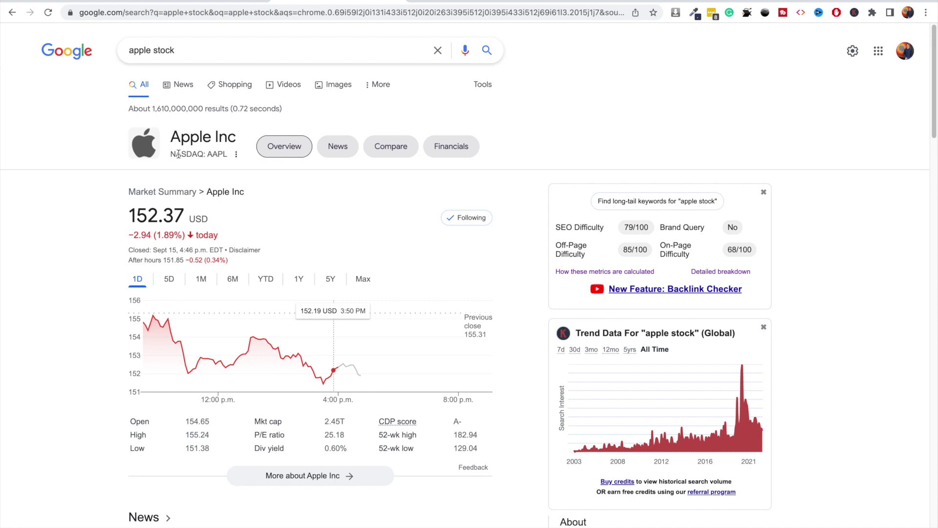
Step: Copy the NASDAQ: AAPL ticker from the search results into A1's formula, making it =GOOGLEFINANCE("NASDAQ:AAPL", "price")
double_click(216, 153)
triple_click(217, 153)
drag(171, 154, 227, 153)
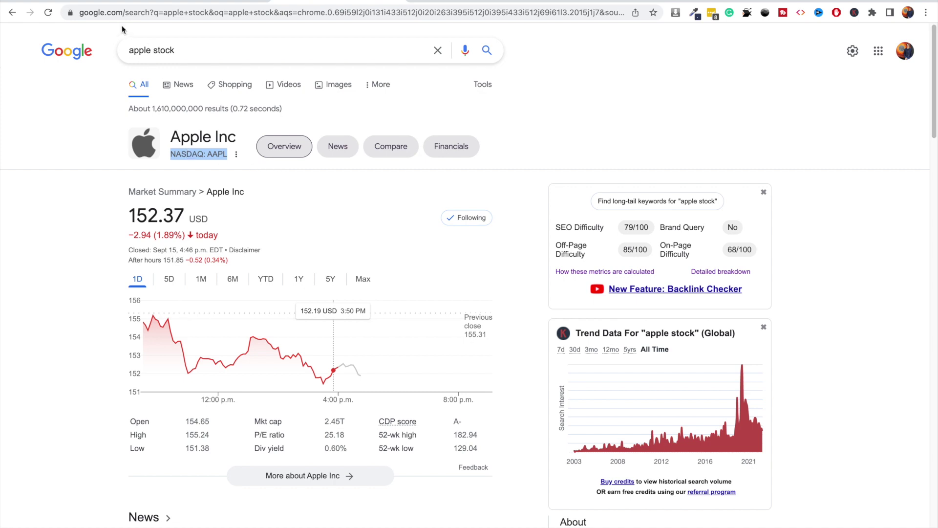
key(ctrl+Tab)
click(227, 103)
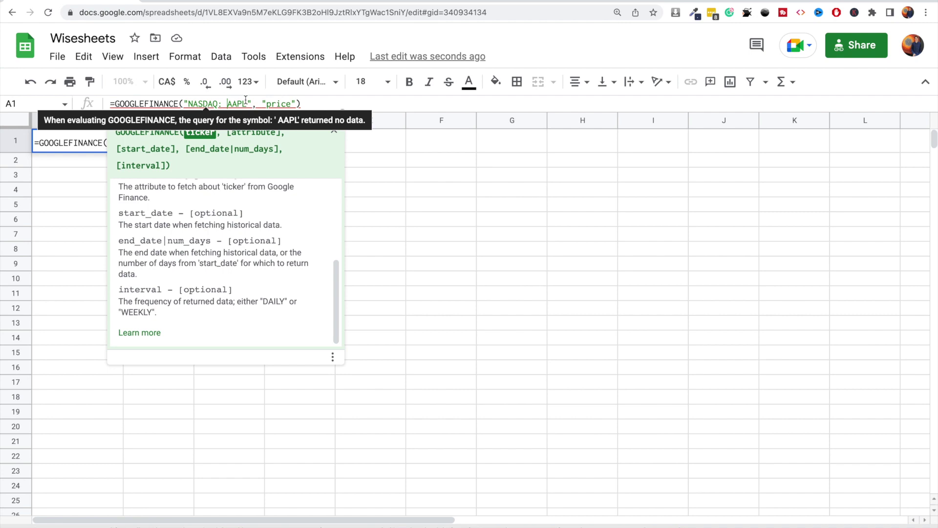
key(BackSpace)
key(Return)
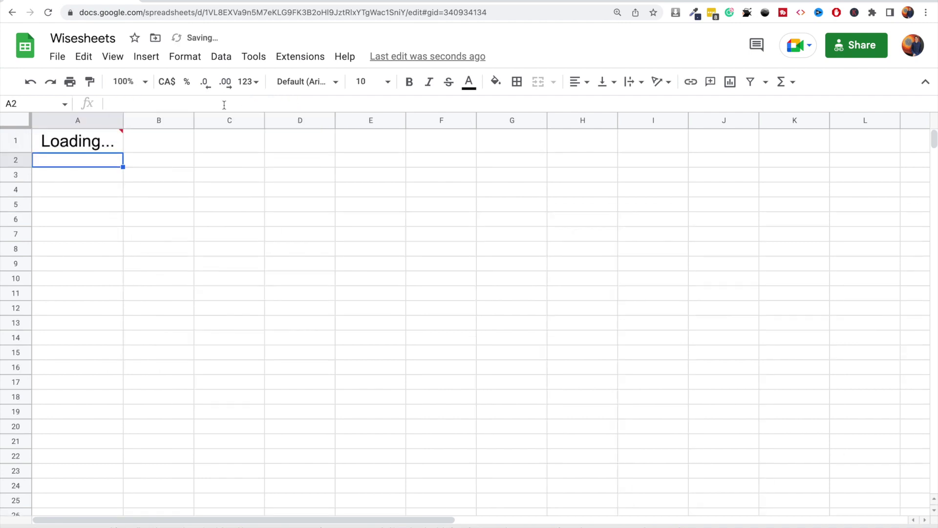
click(65, 142)
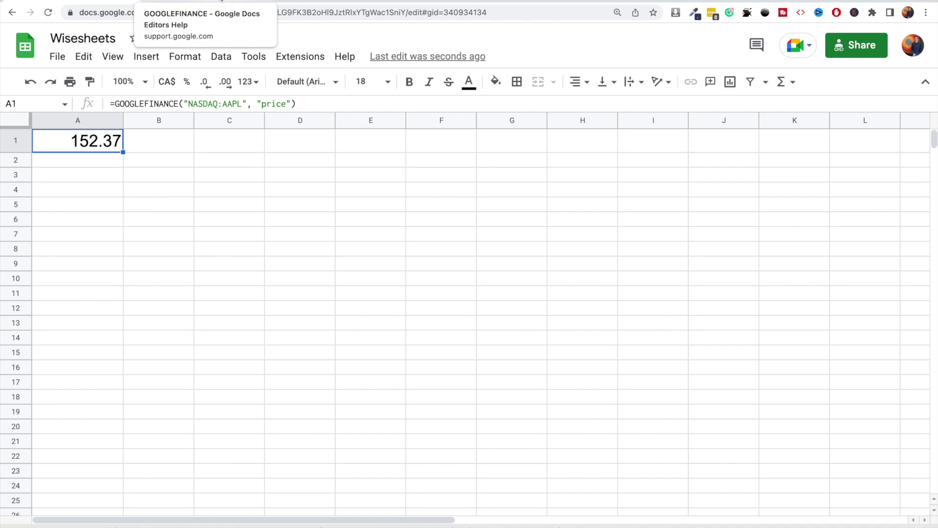
Step: Review the real-time attributes on the GOOGLEFINANCE help page, highlighting the entries from "pe" to "shares", and return to the spreadsheet
click(221, 1)
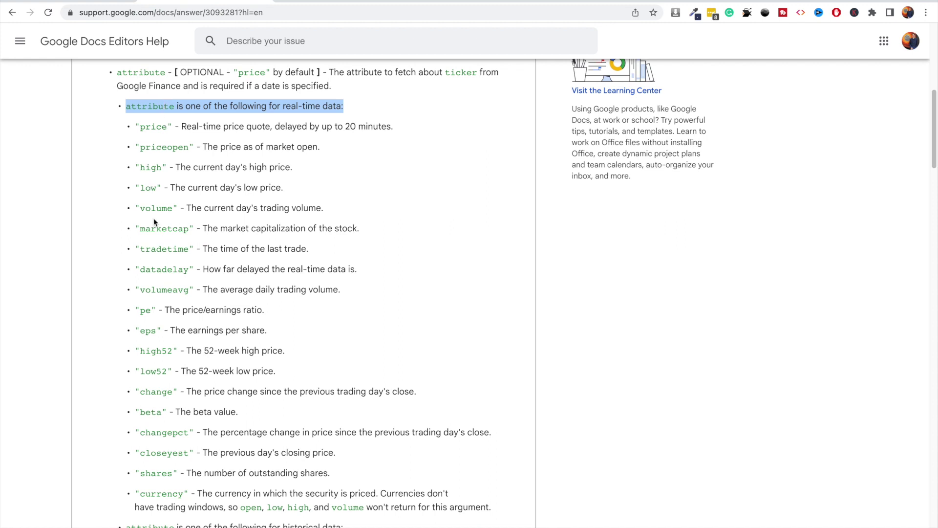
drag(132, 311, 342, 478)
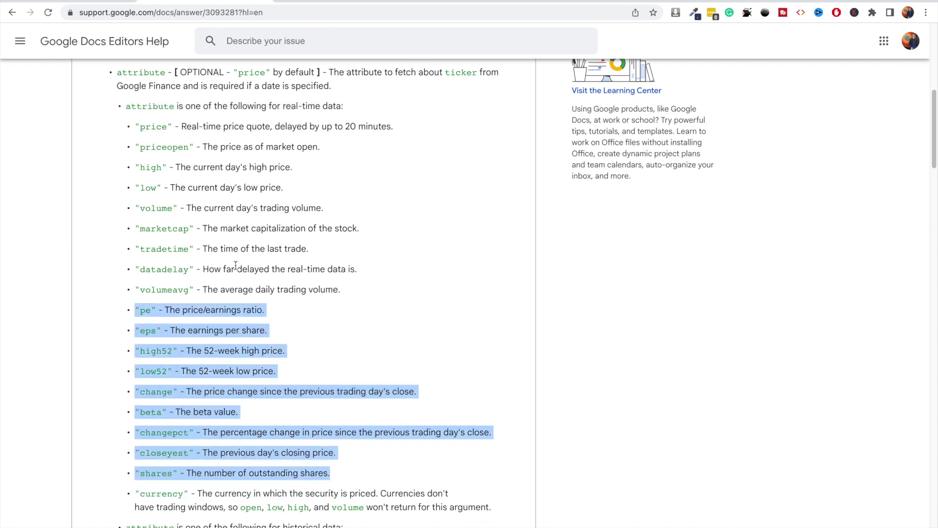
key(ctrl+Tab)
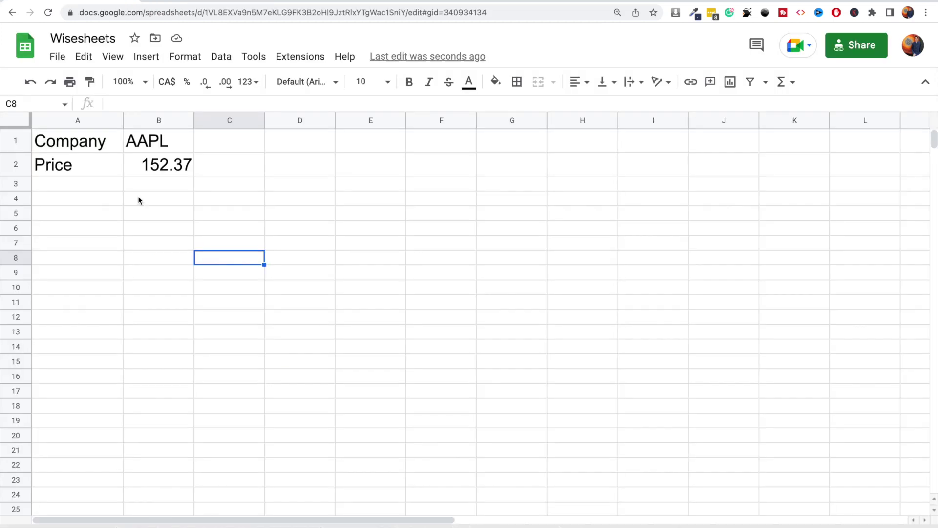
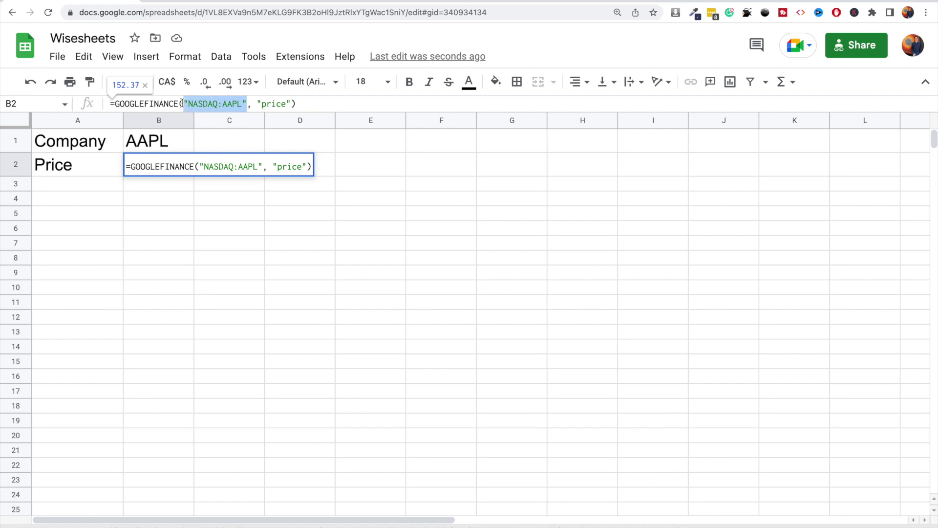
Step: Replace the ticker and attribute in B2's formula with cell references, making it =GOOGLEFINANCE(B1, A2)
key(BackSpace)
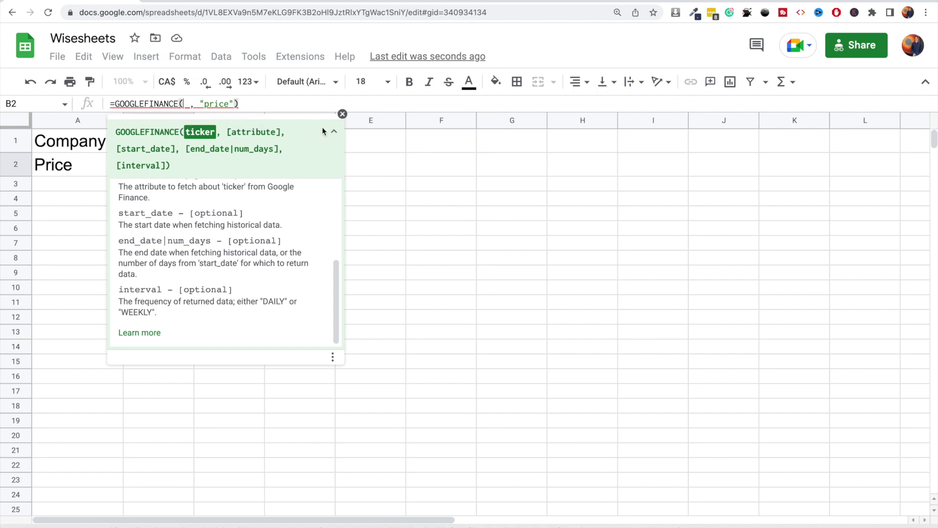
click(337, 133)
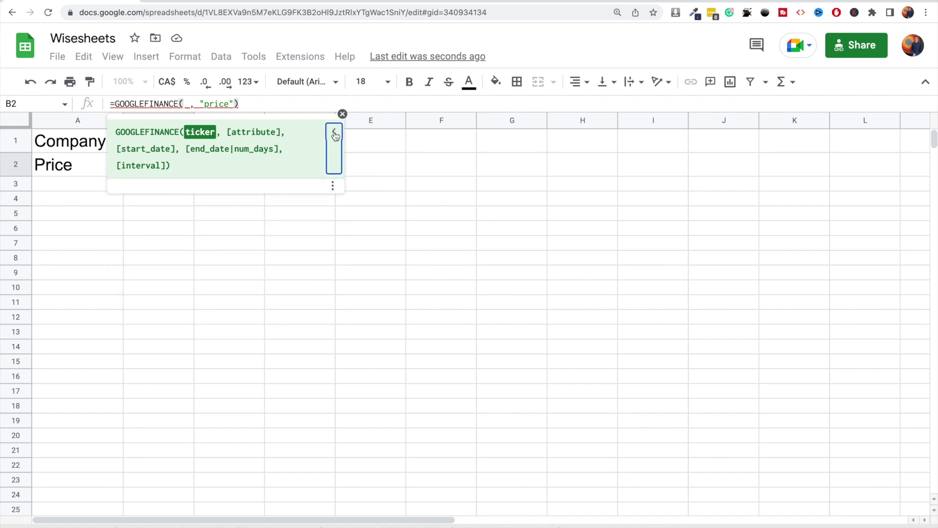
click(342, 113)
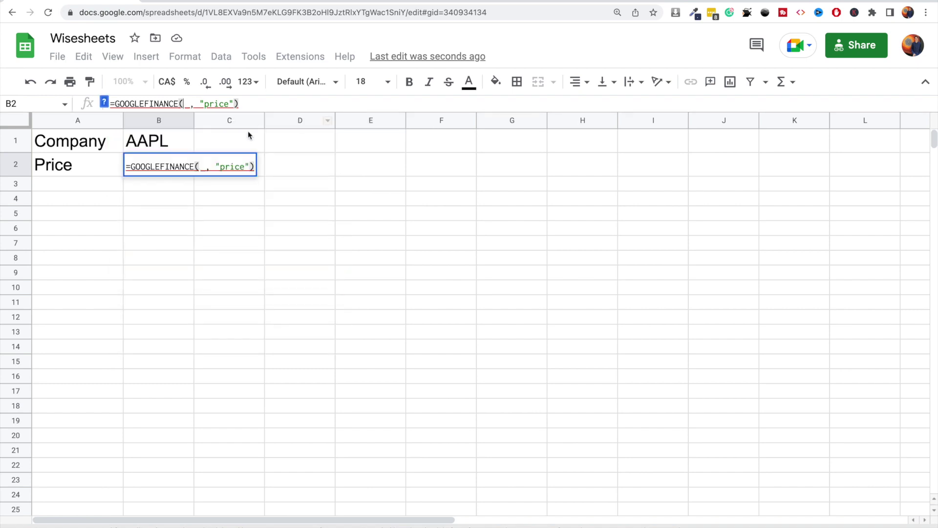
click(161, 141)
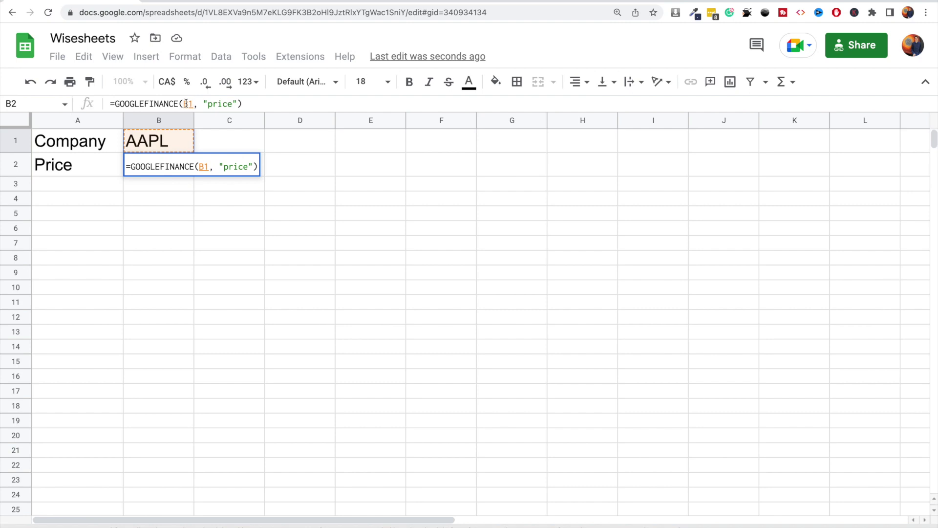
drag(238, 103, 203, 103)
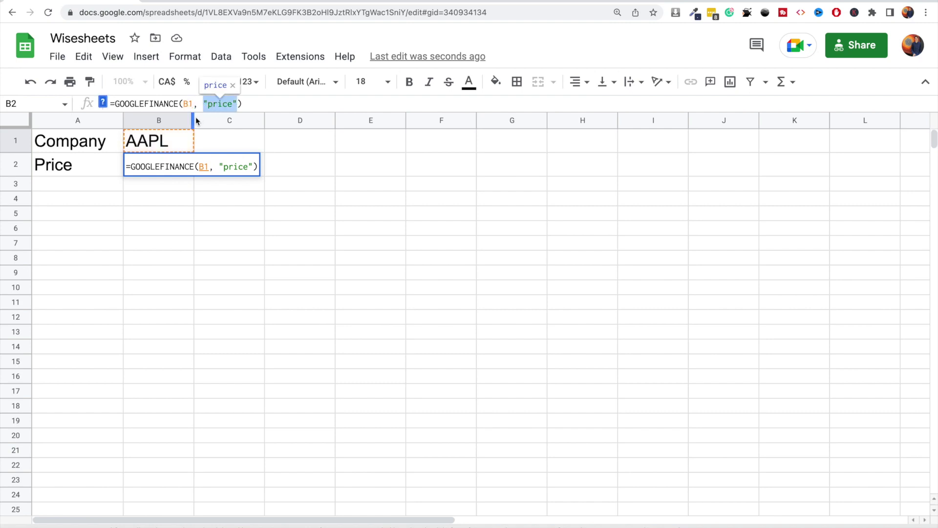
click(78, 166)
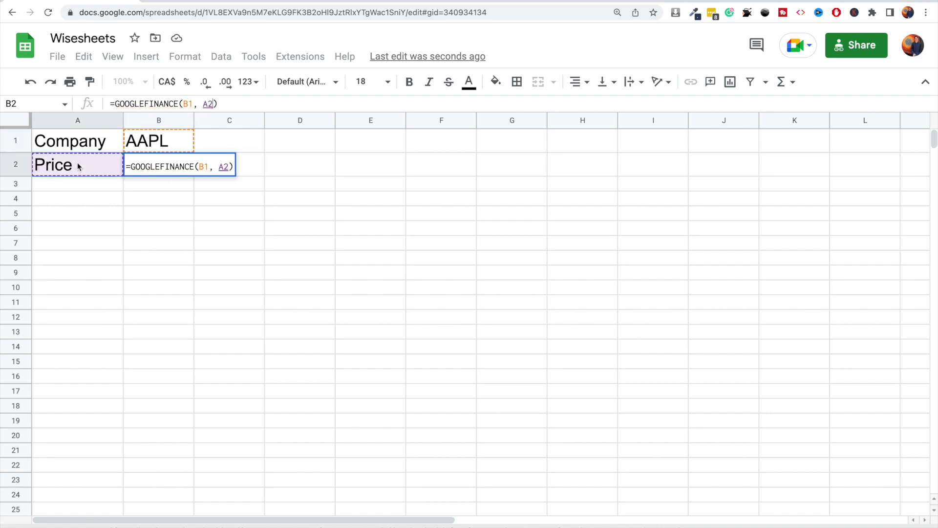
key(Return)
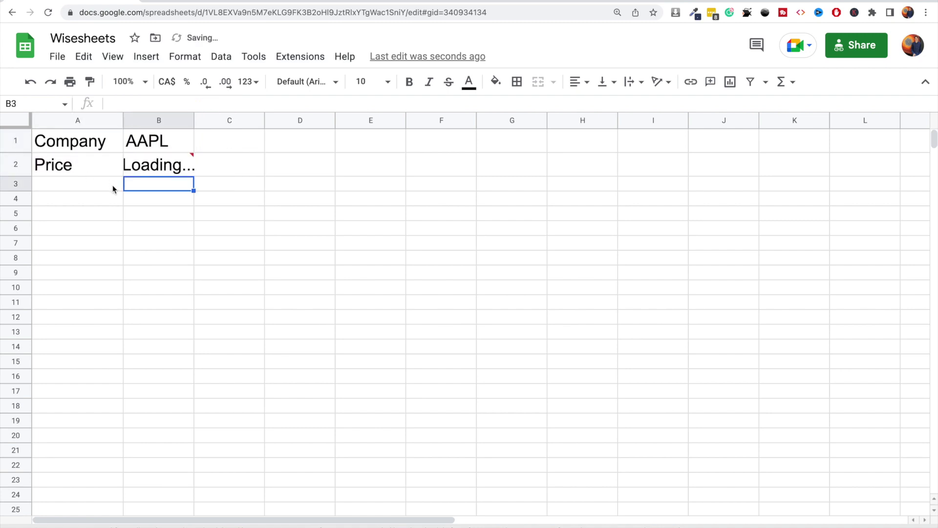
click(152, 169)
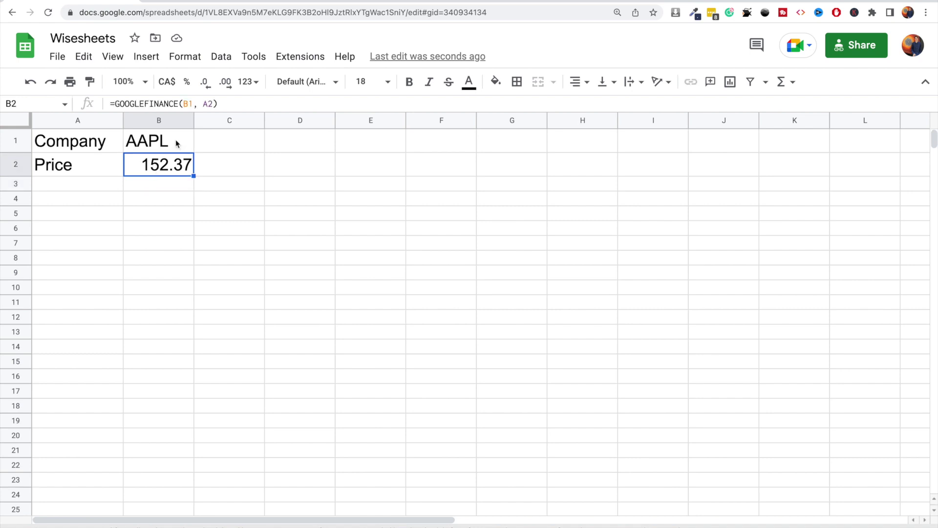
Step: Replace the company ticker in cell B1 with MSFT
click(176, 142)
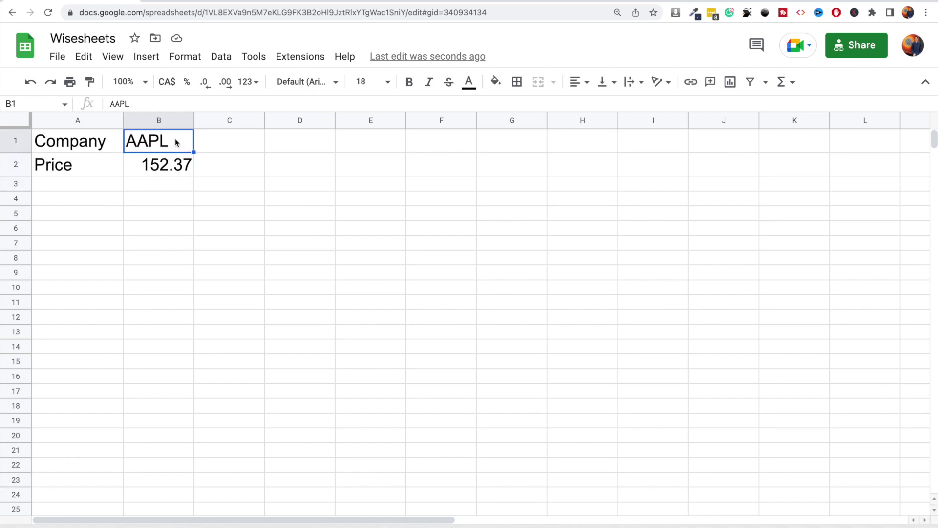
key(Delete)
text(MSFT)
key(Return)
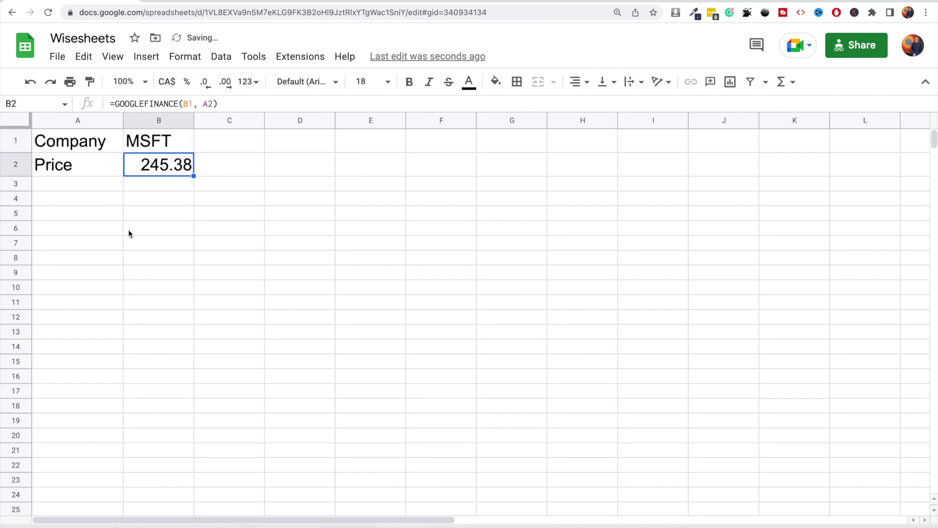
click(83, 166)
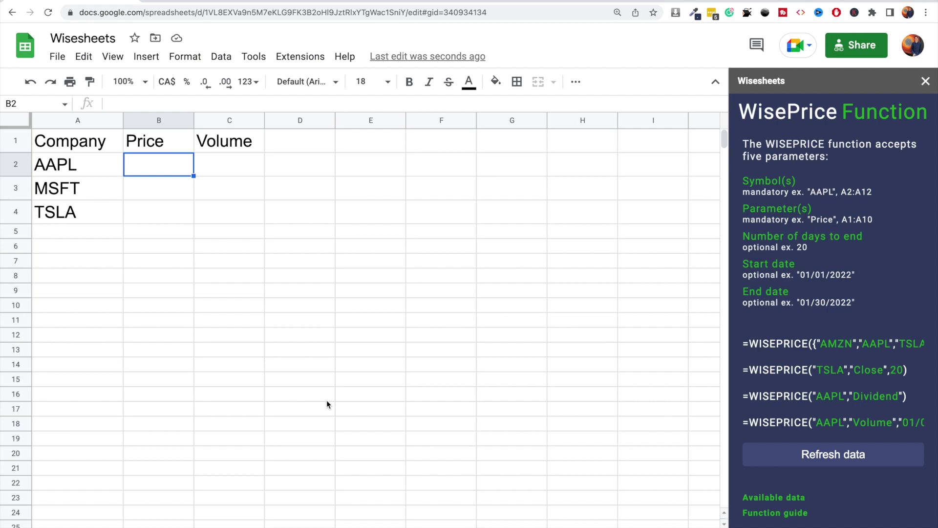
Step: Start a WISEPRICE formula in cell B2 under the Price heading and show its argument hint
scroll(842, 205, up, 2)
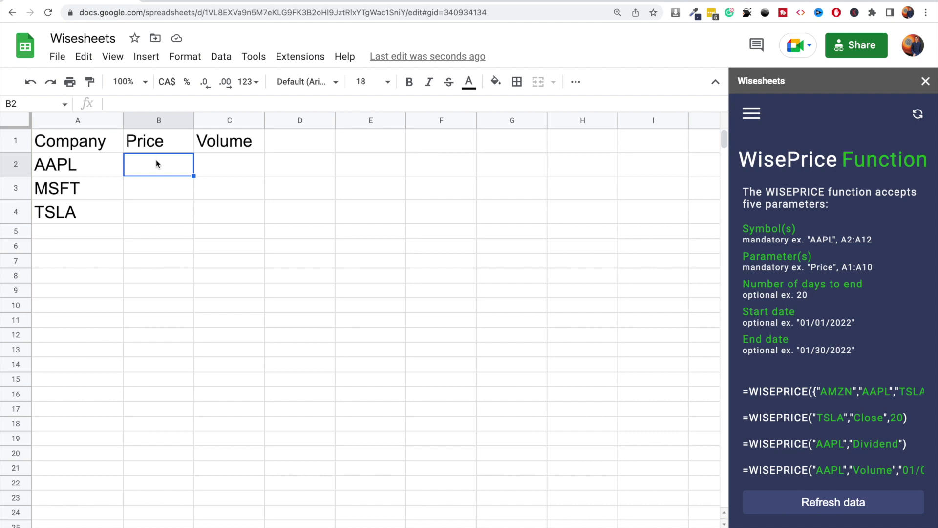
text(=w)
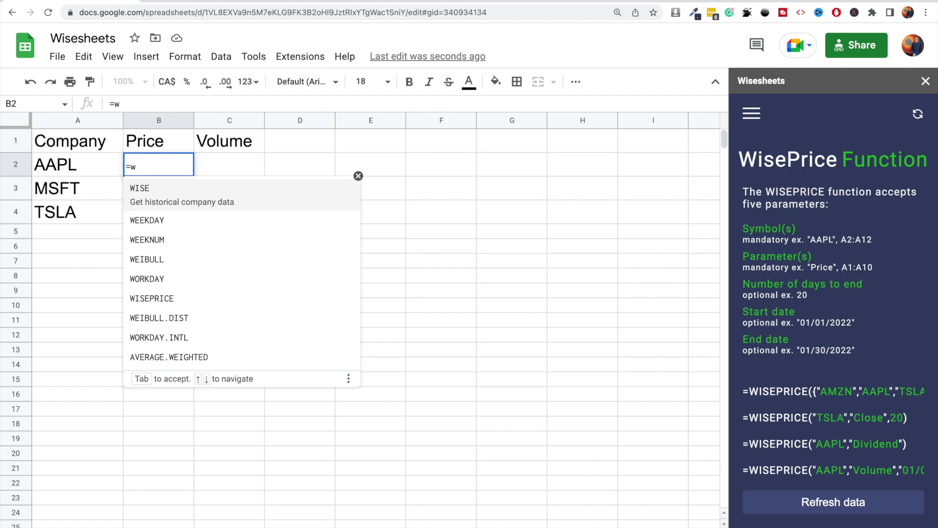
key(Down)
key(Down)
key(Down)
key(Down)
key(Down)
key(Tab)
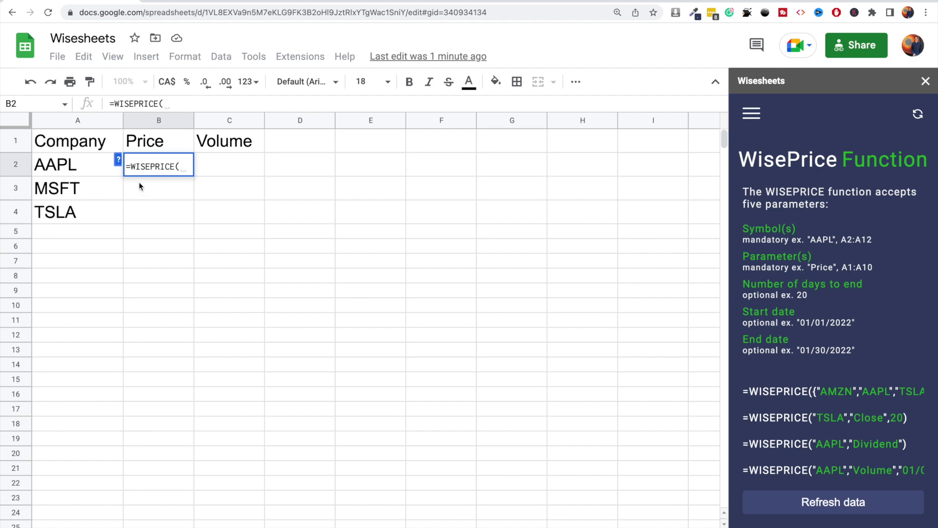
click(117, 160)
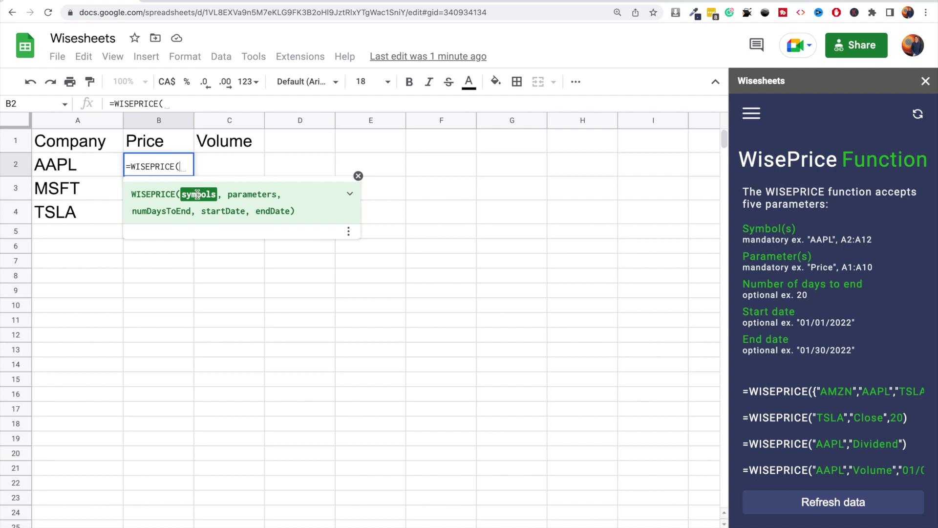
Step: Look up "telus" in the Wisesheets Statement Dump symbol search, pick TELUS Corporation on the TSX (T.TO), and clear the search
click(748, 122)
click(776, 145)
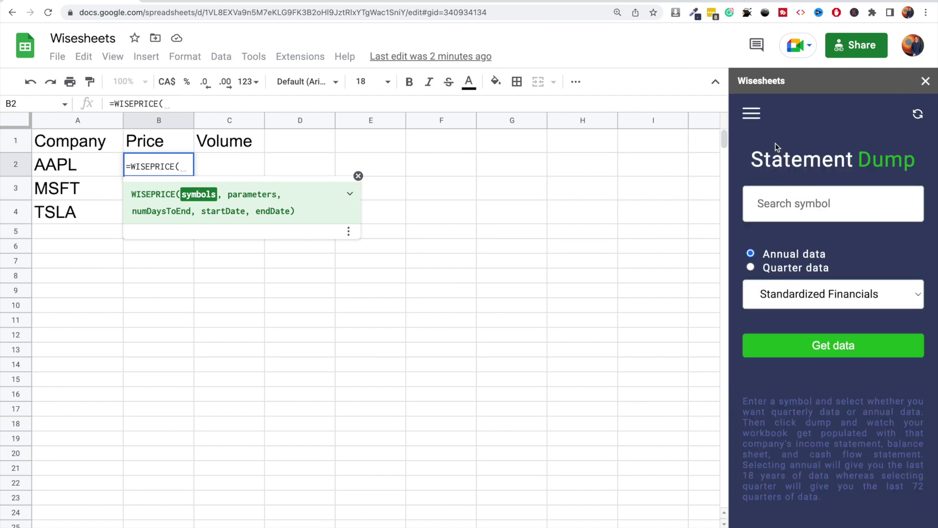
click(804, 200)
text(telus)
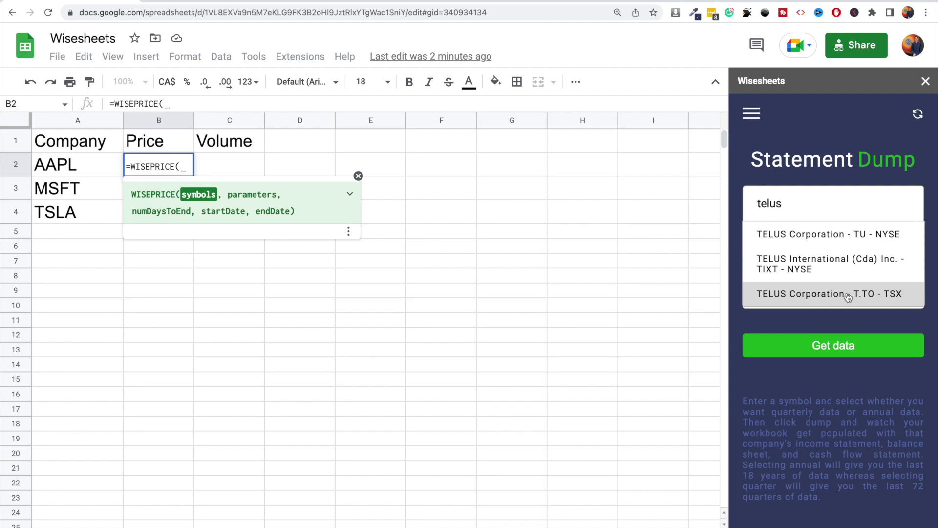
click(887, 294)
double_click(776, 202)
click(776, 203)
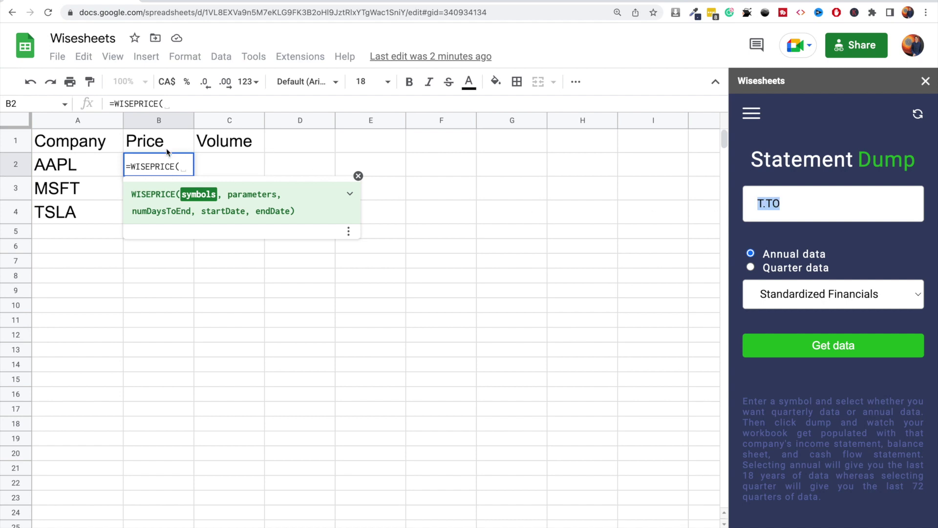
key(BackSpace)
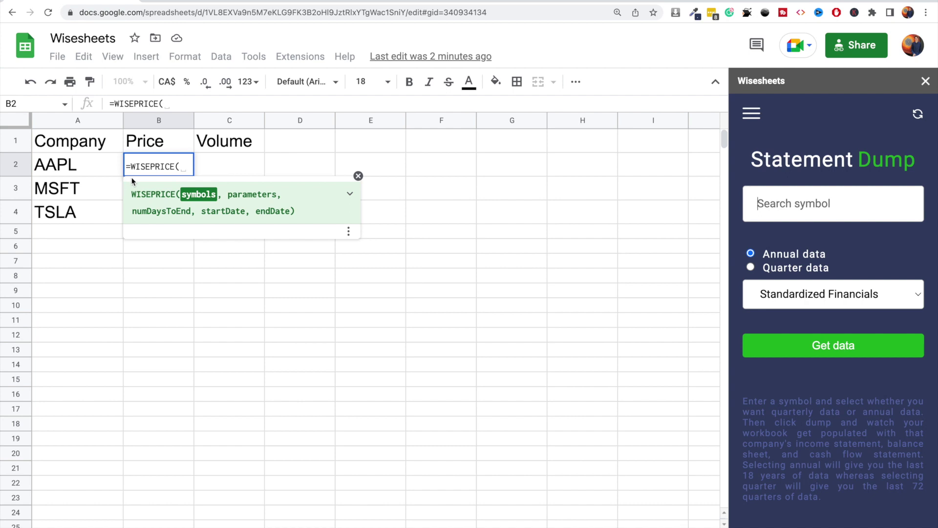
Step: Complete B2's formula with the tickers and the Price and Volume headings as ranges: =WISEPRICE(A2:A4,B1:C1)
click(173, 105)
drag(78, 168, 79, 212)
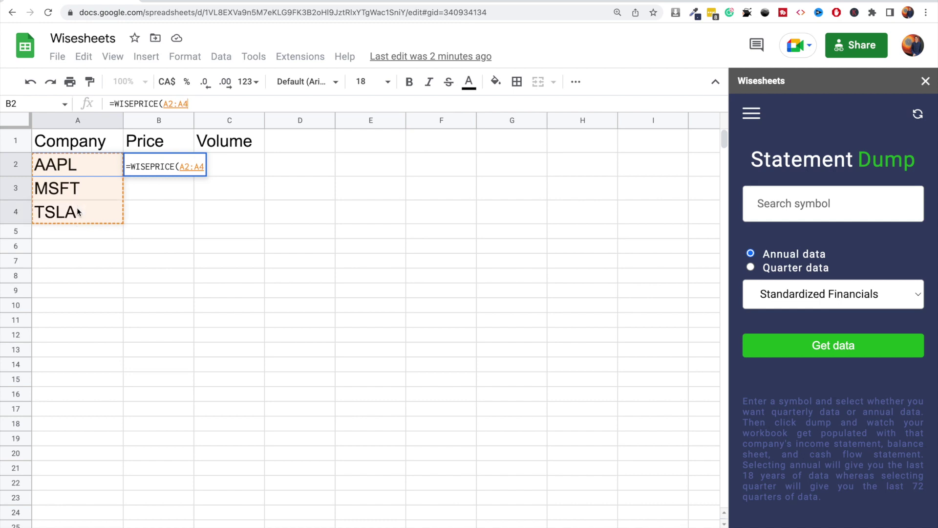
text(,)
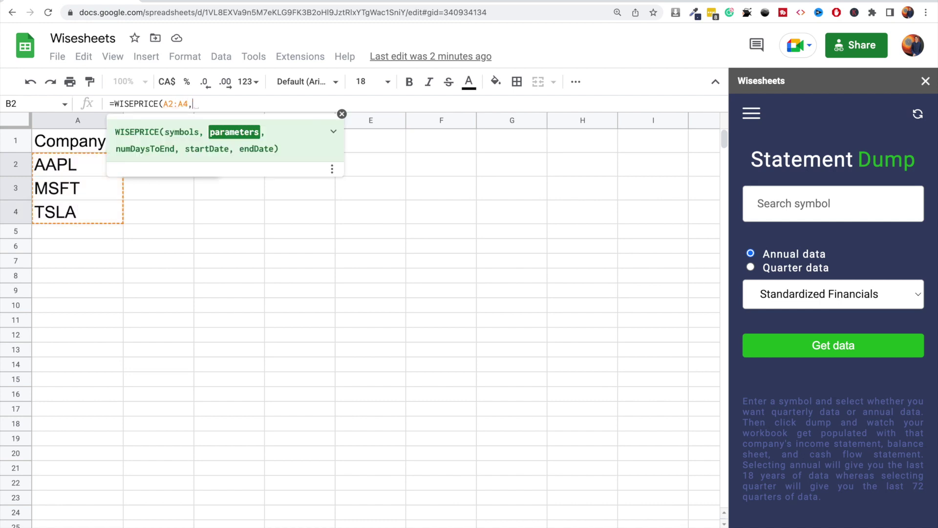
click(334, 133)
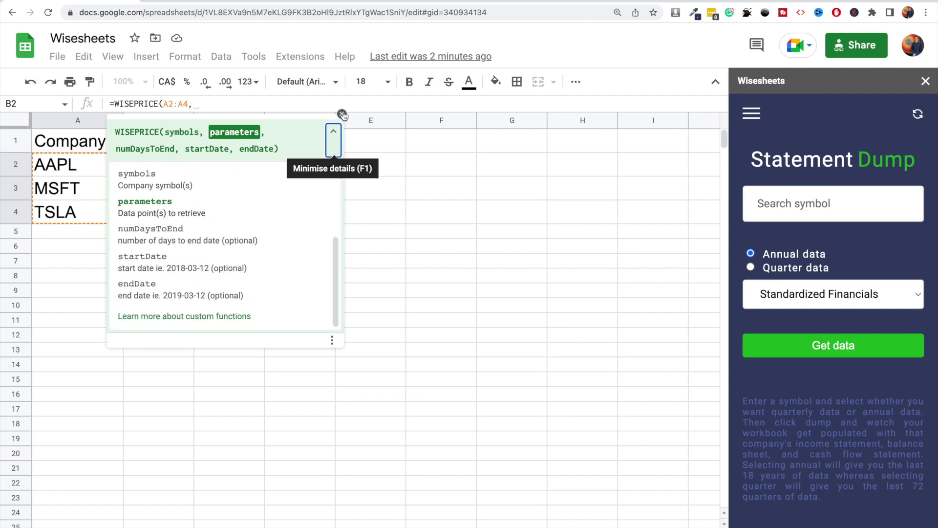
click(342, 114)
drag(167, 141, 215, 142)
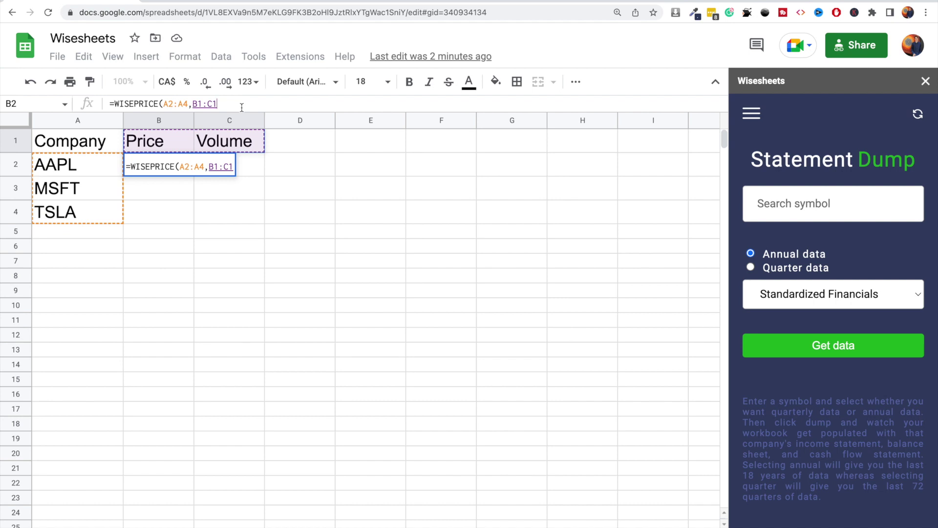
text())
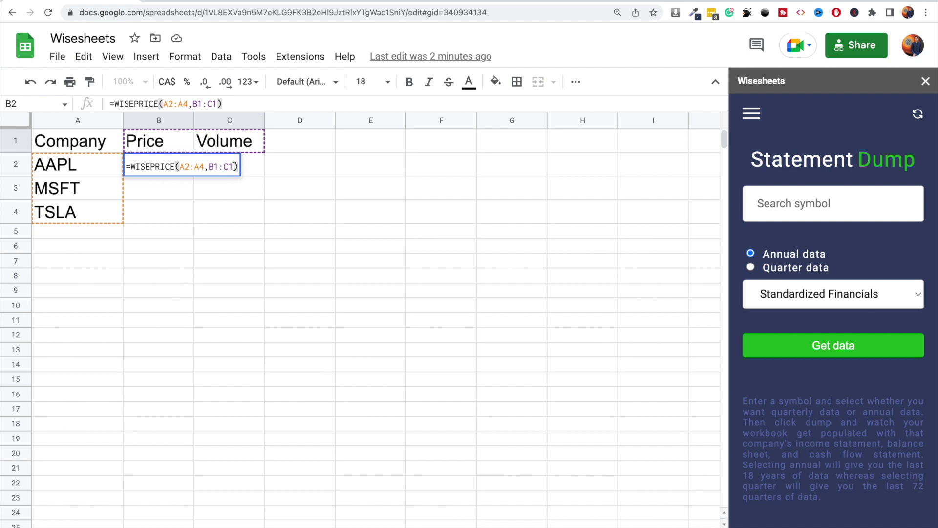
key(Return)
Step: Format B2:C4 with the Number format and fit the widths of columns B and C to their contents
drag(161, 166, 215, 212)
click(248, 82)
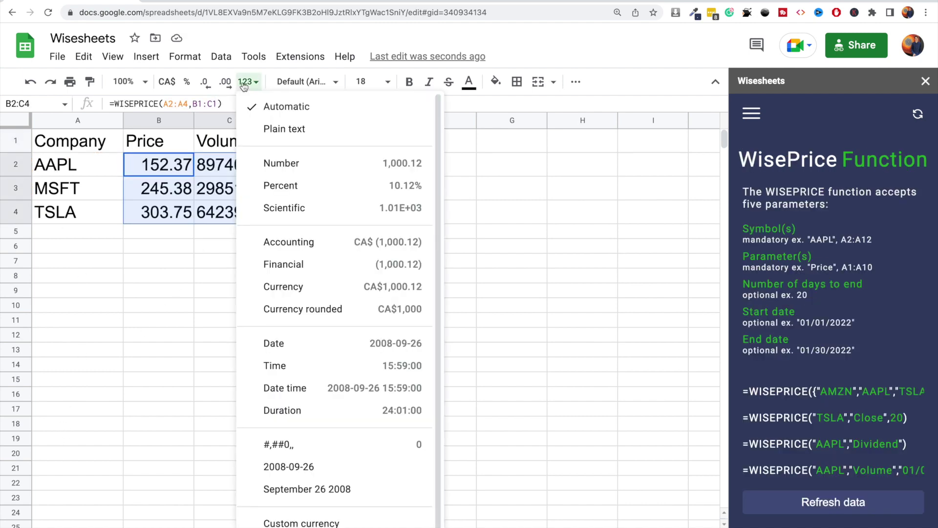
click(293, 165)
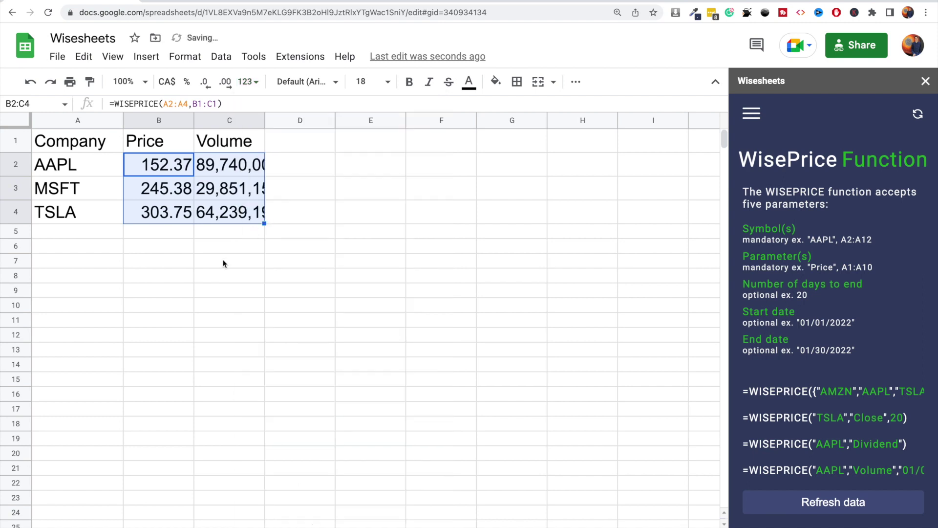
double_click(264, 120)
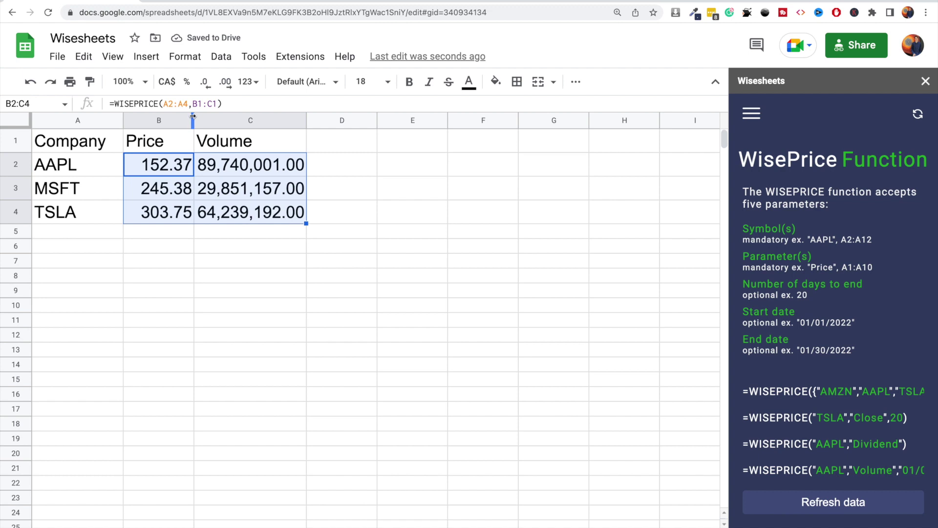
double_click(193, 116)
click(140, 255)
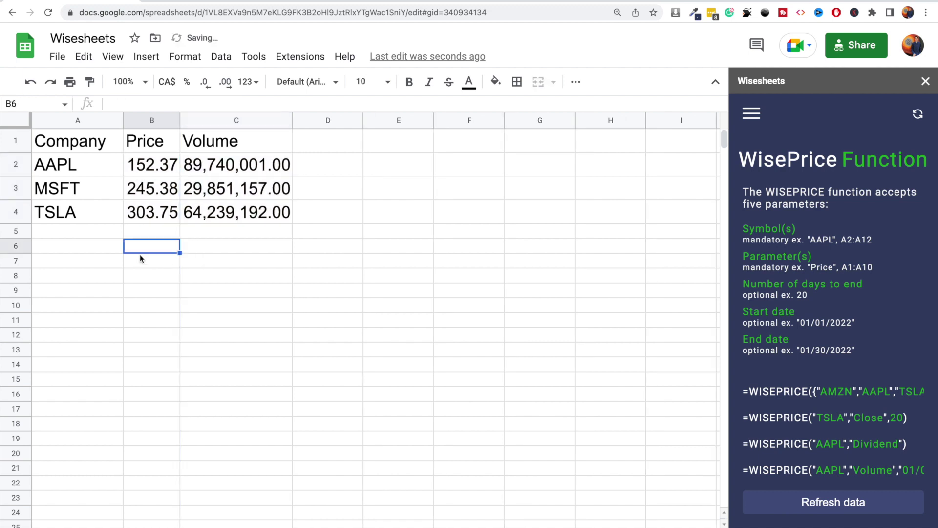
Step: Refresh the Wisesheets data for the WISEPRICE formula in cell B2
click(164, 166)
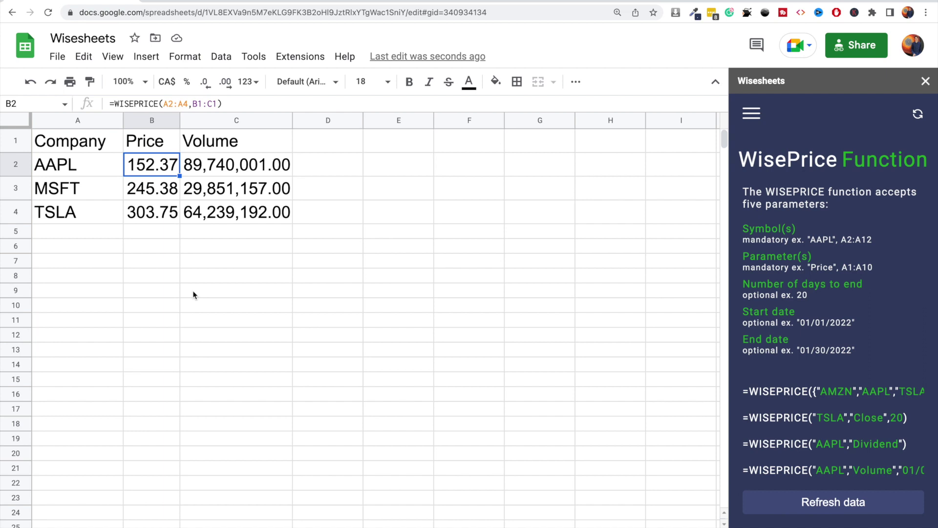
click(807, 499)
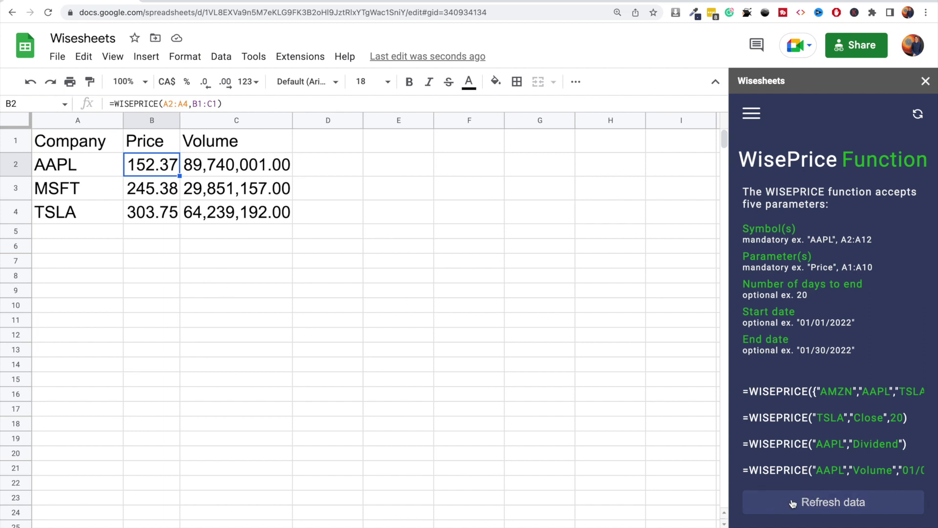
click(791, 504)
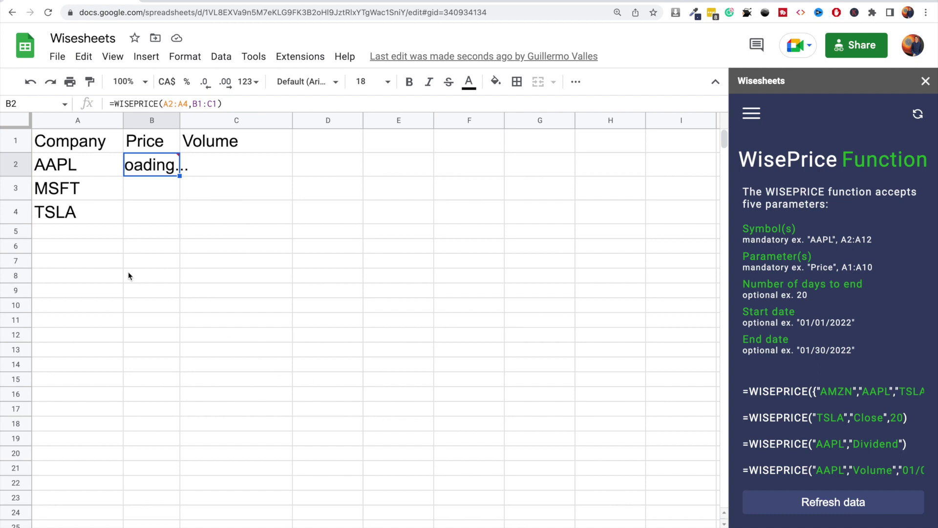
click(150, 228)
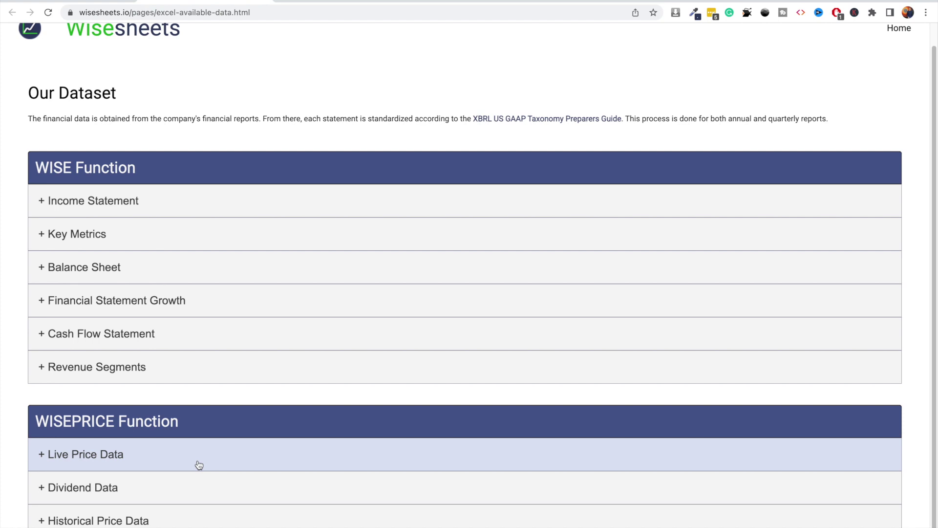
Step: Review the Live Price Data parameters of the WISEPRICE function on the Wisesheets available data page
click(199, 465)
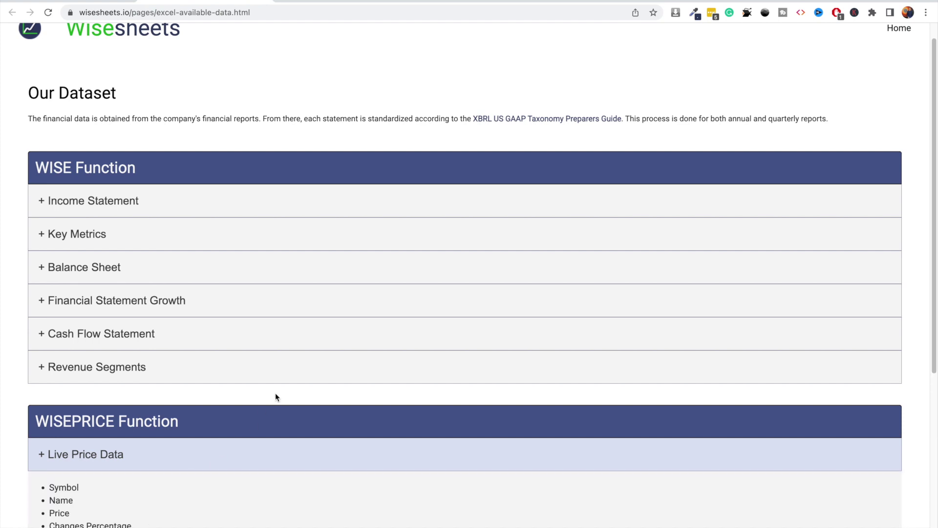
scroll(276, 397, down, 5)
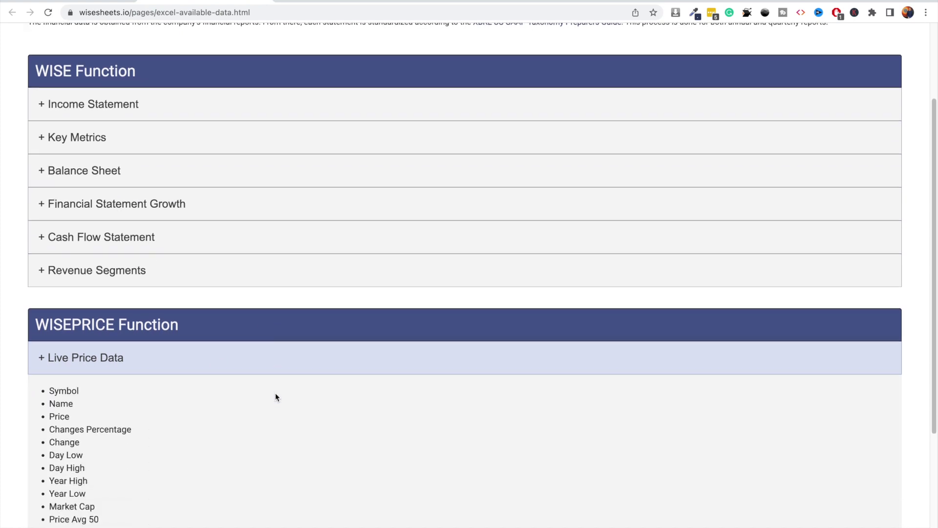
scroll(276, 397, down, 2)
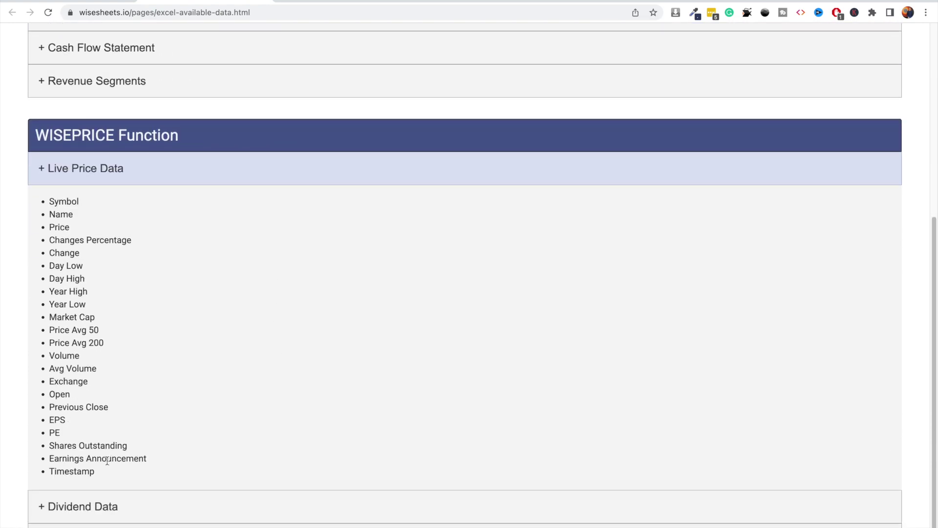
Step: Examine the full Live Price Data parameter list from Symbol to Timestamp and return to the Wisesheets spreadsheet
drag(106, 472, 51, 200)
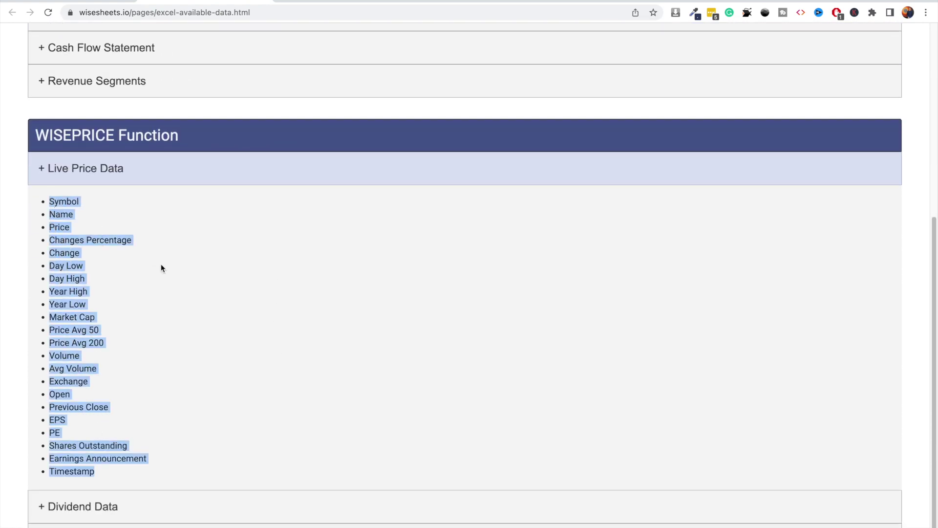
click(87, 200)
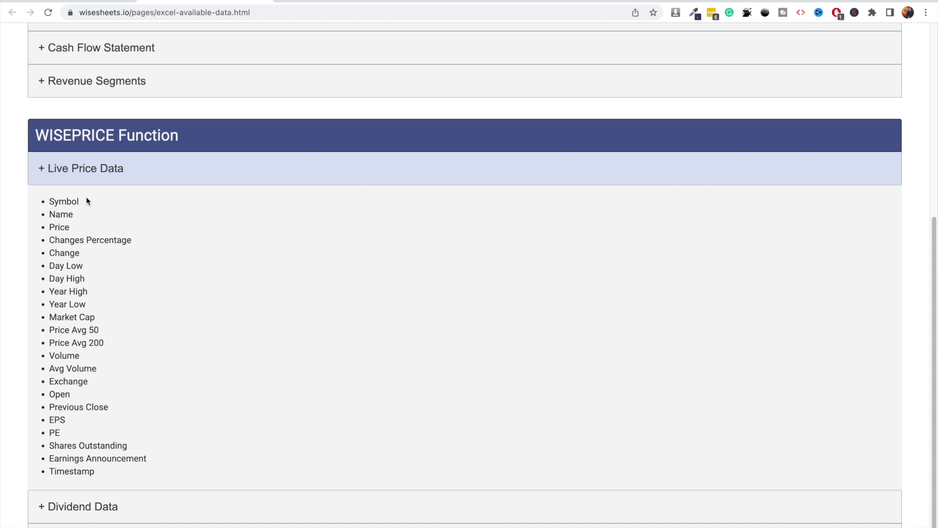
key(ctrl+Tab)
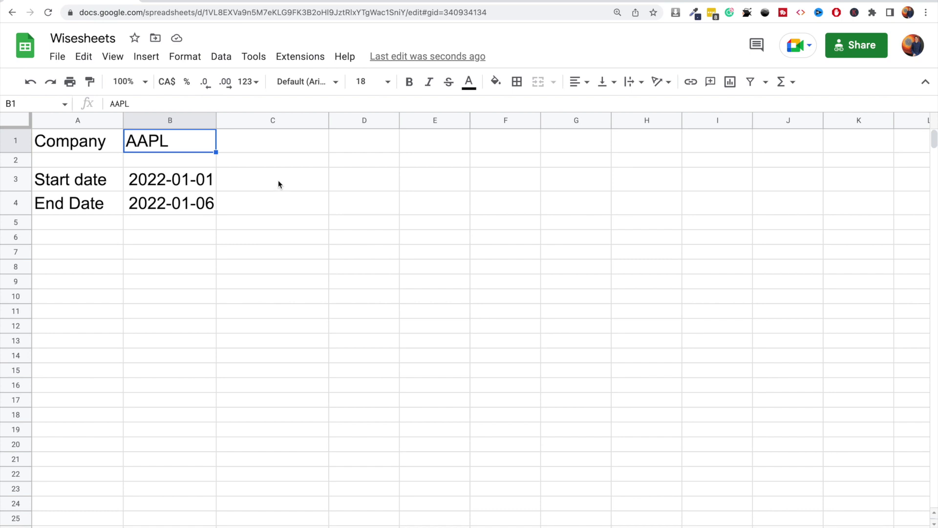
Step: Start a GOOGLEFINANCE formula in A6 with B1 as the ticker and "close" as the attribute
click(88, 243)
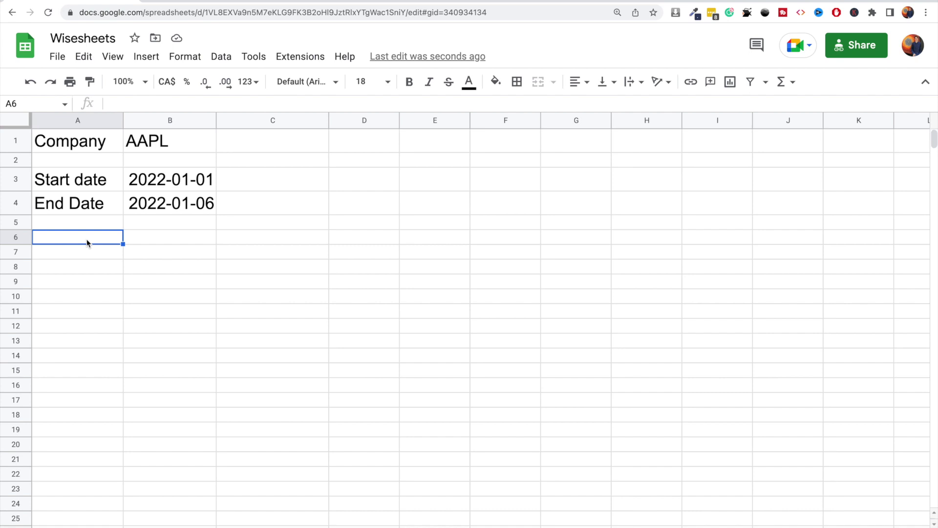
text(=g)
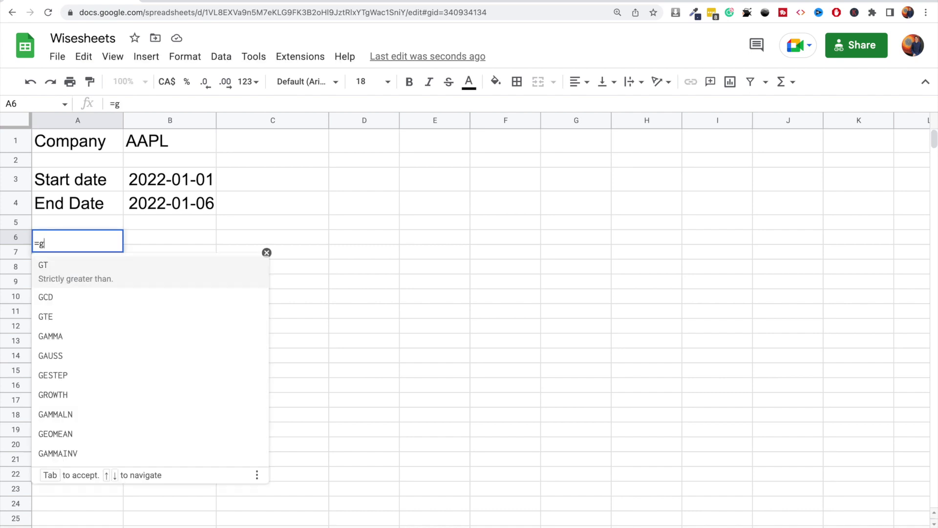
text(o)
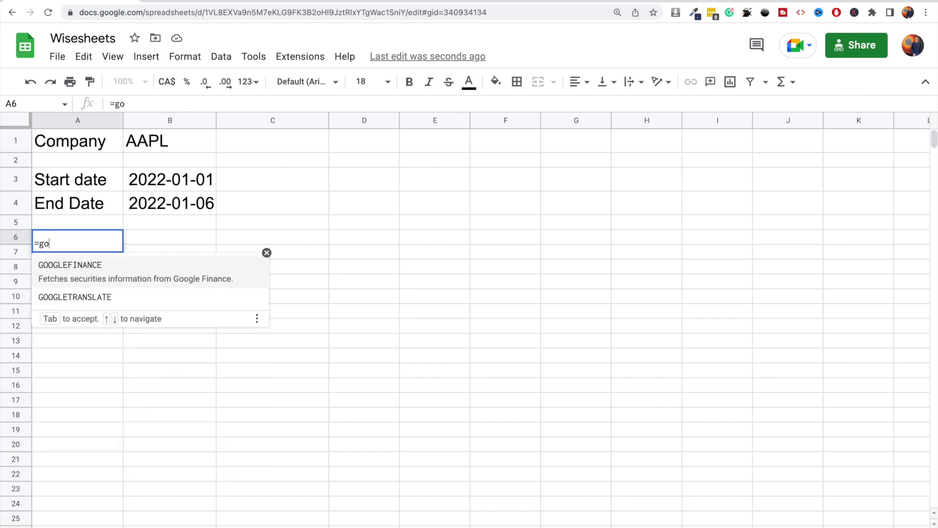
click(81, 276)
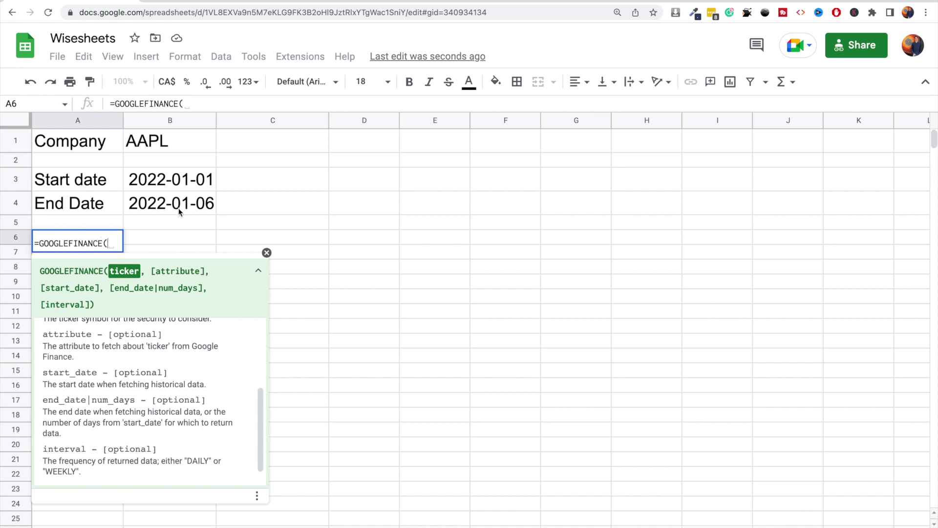
click(174, 144)
text(,)
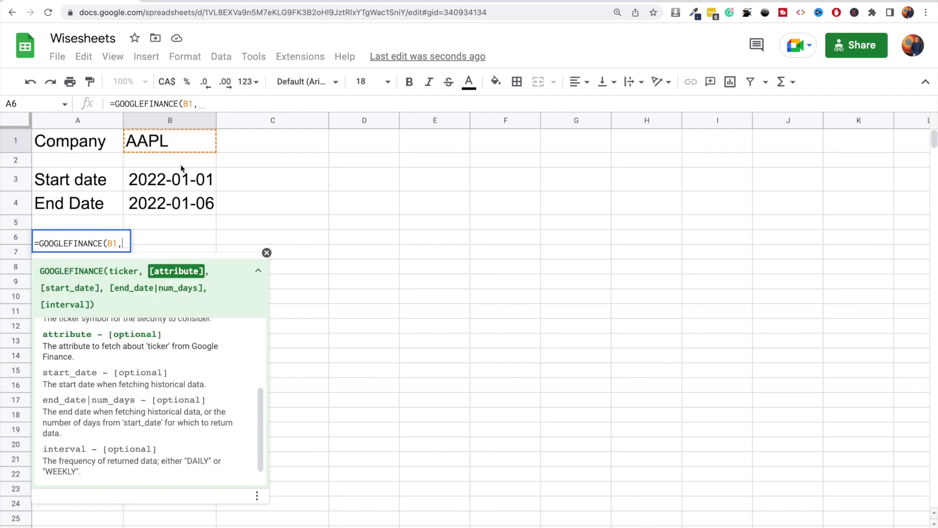
text("clo)
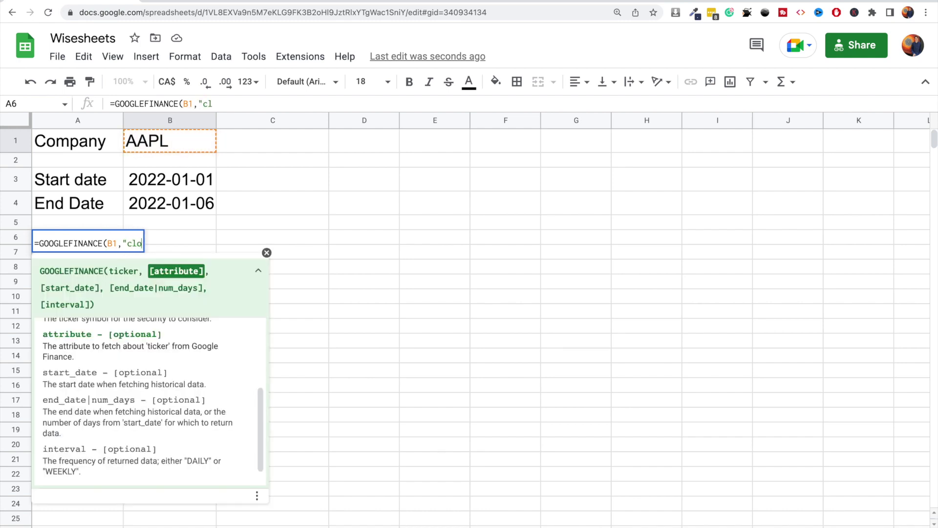
text(se",)
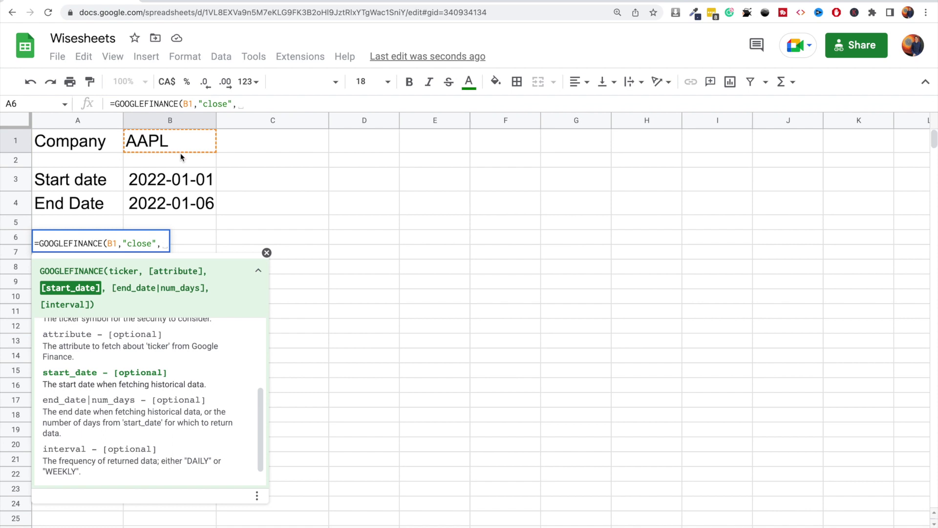
Step: Complete A6's formula with the start date in B3 and the end date in B4: =GOOGLEFINANCE(B1,"close",B3,B4)
click(187, 181)
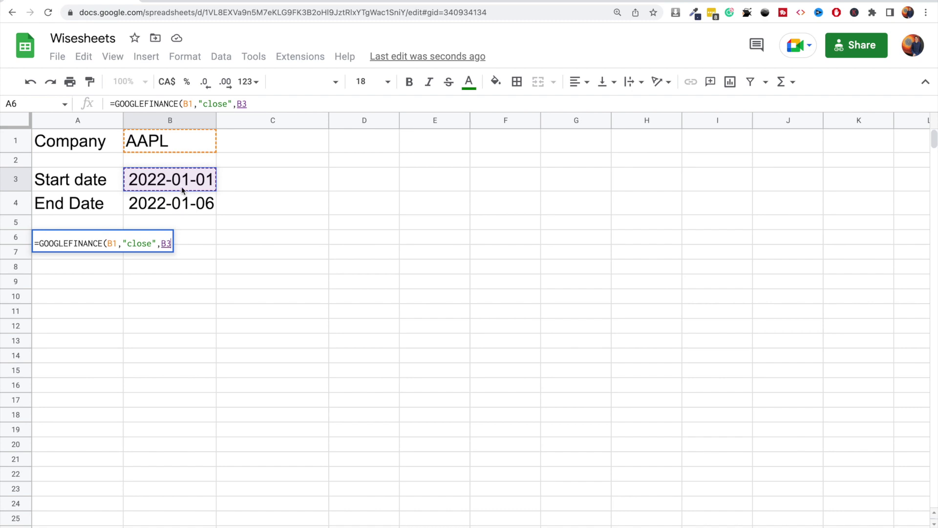
text(,)
click(185, 201)
text())
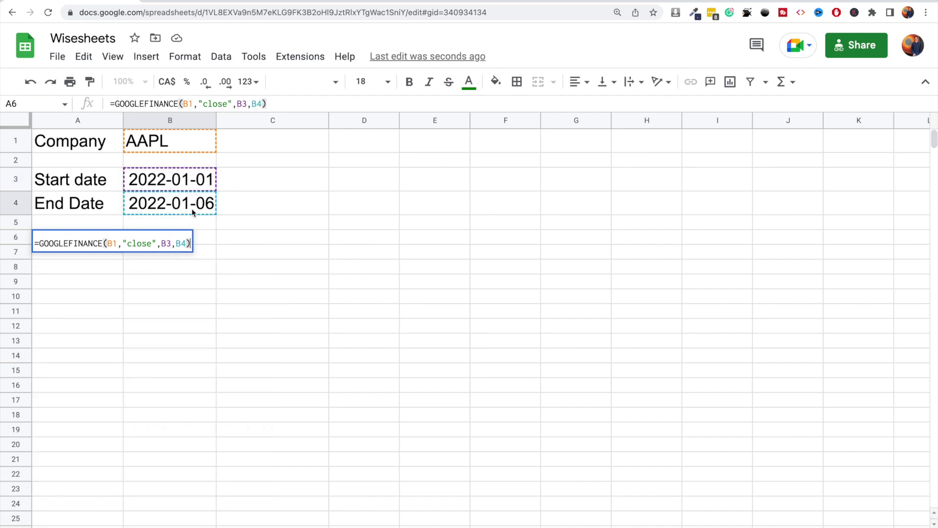
key(Return)
Step: Clear the start date in B3 and re-enter it as Jan 1, 2022
click(199, 183)
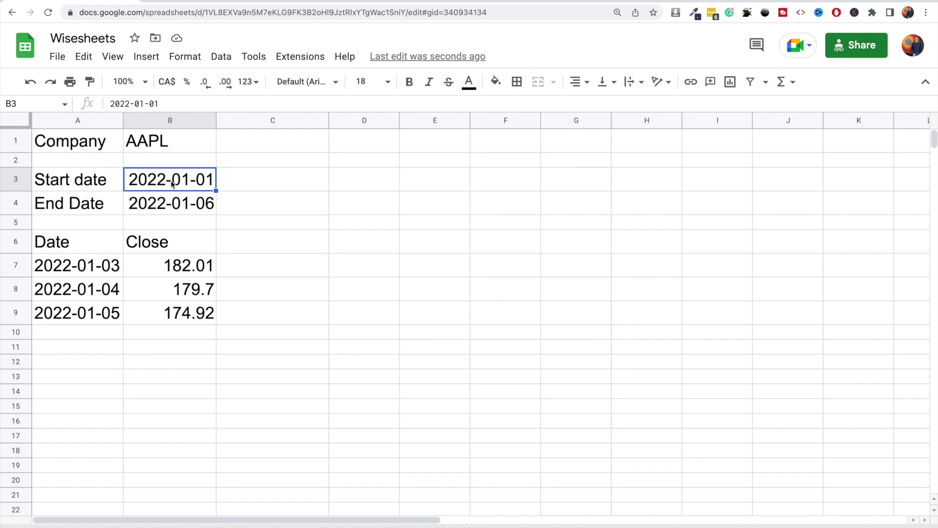
key(BackSpace)
text(J)
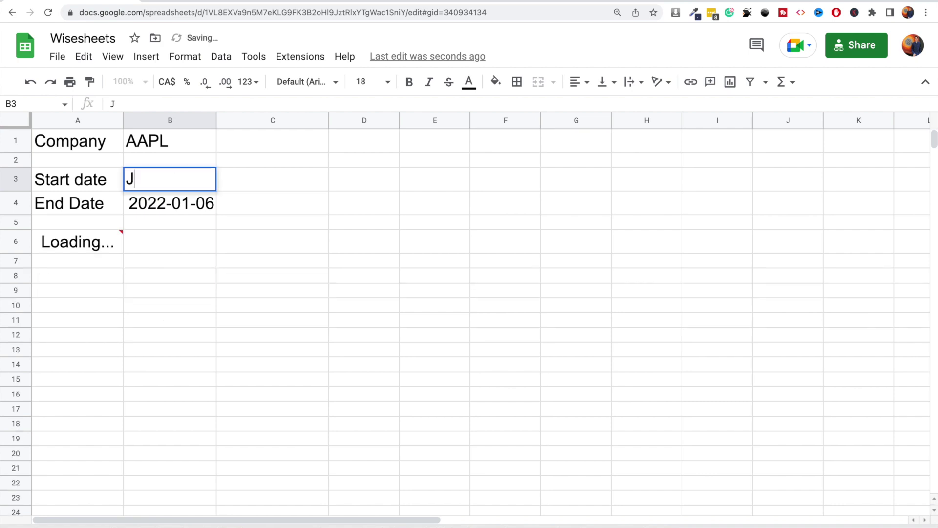
text(an 1, 2022)
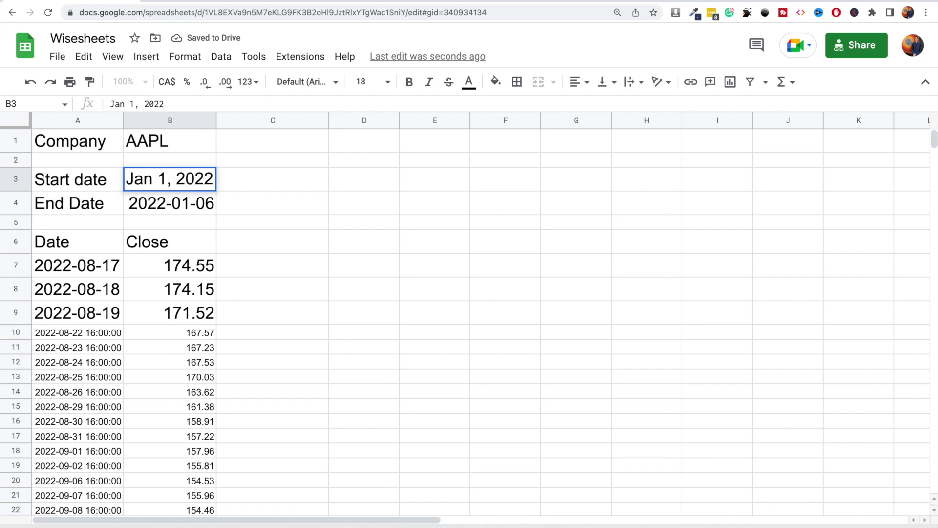
key(Return)
Step: Check which number format is applied to the start date in B3
click(180, 186)
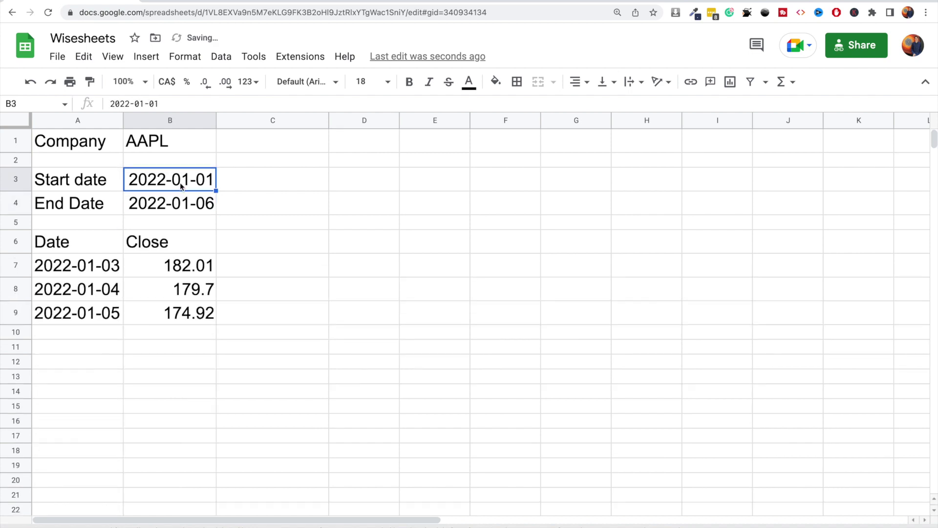
click(252, 81)
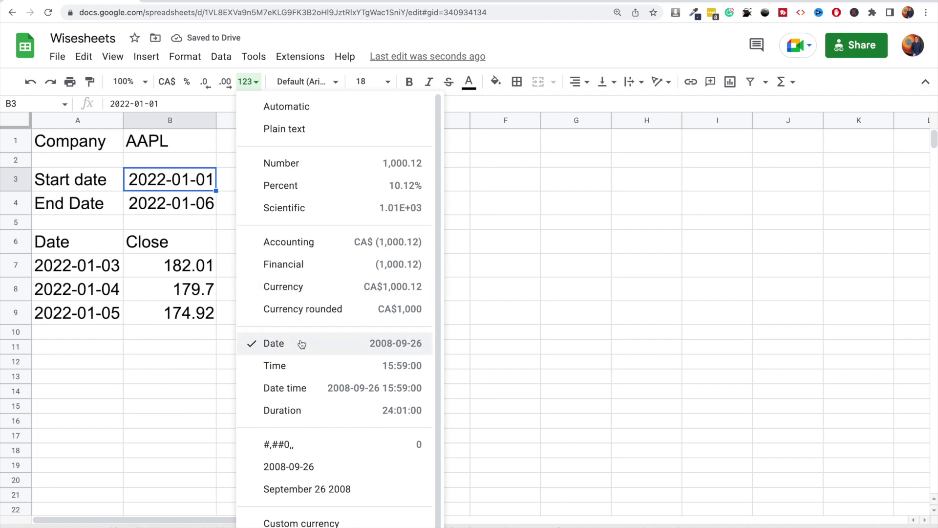
click(196, 186)
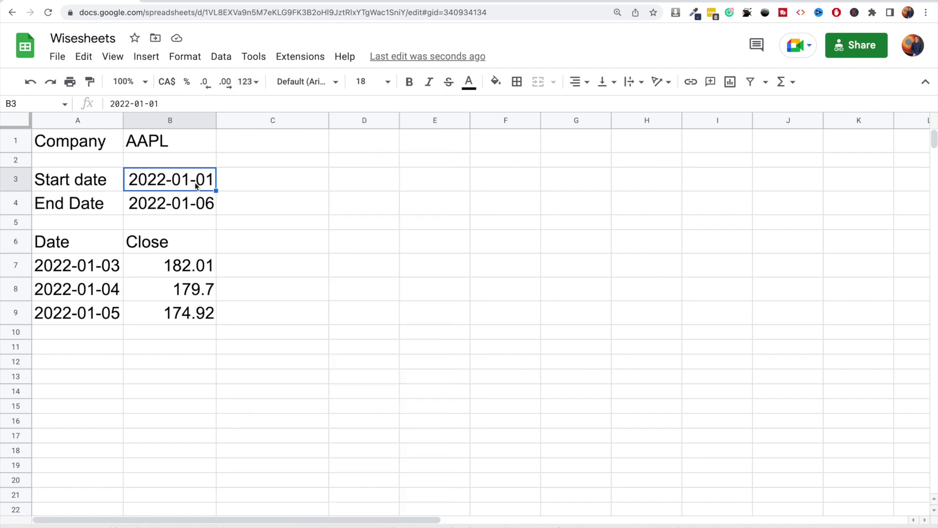
Step: Examine A6's GOOGLEFINANCE formula and the dates and closing prices it returns in A6:B9
click(97, 245)
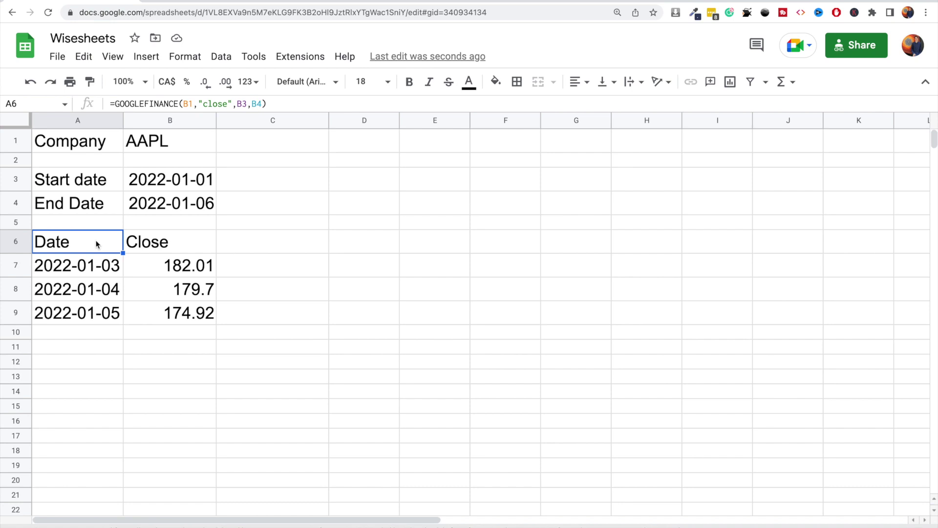
drag(95, 243, 179, 311)
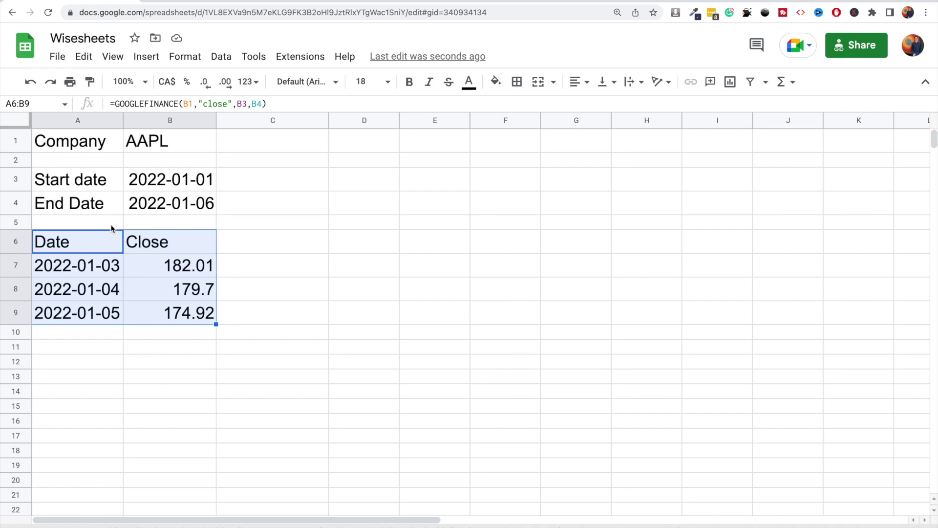
drag(85, 240, 168, 316)
Step: Replace A6's formula with the start of a WISEPRICE formula using B1 as the symbol and "CLOSE" as the parameter
click(94, 246)
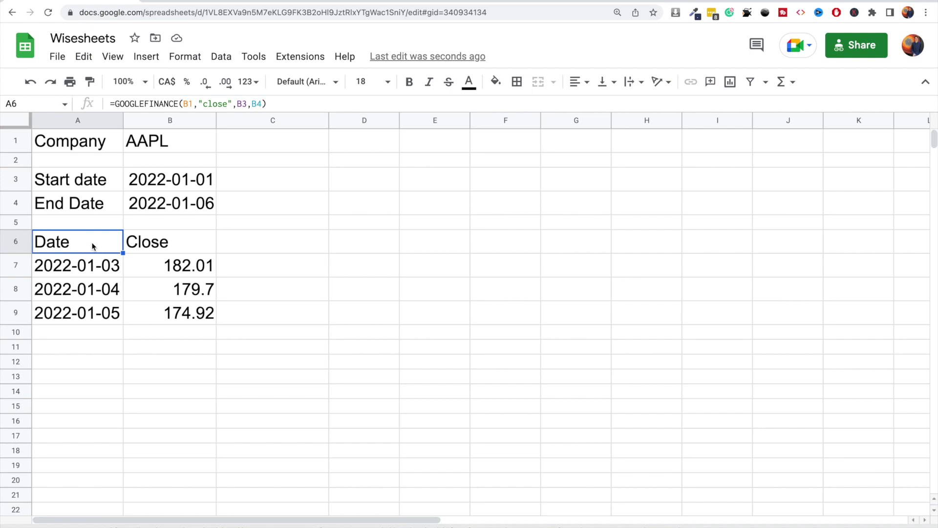
key(Delete)
text(=WISE)
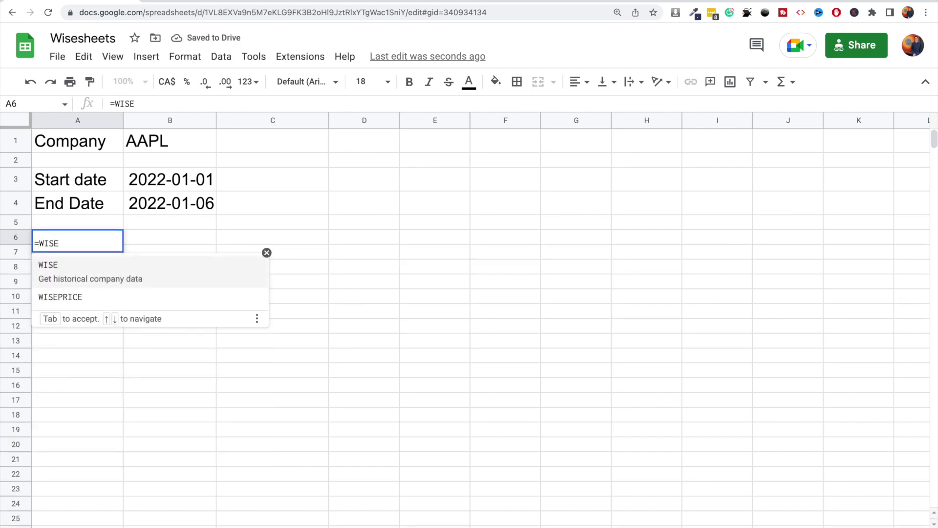
click(78, 299)
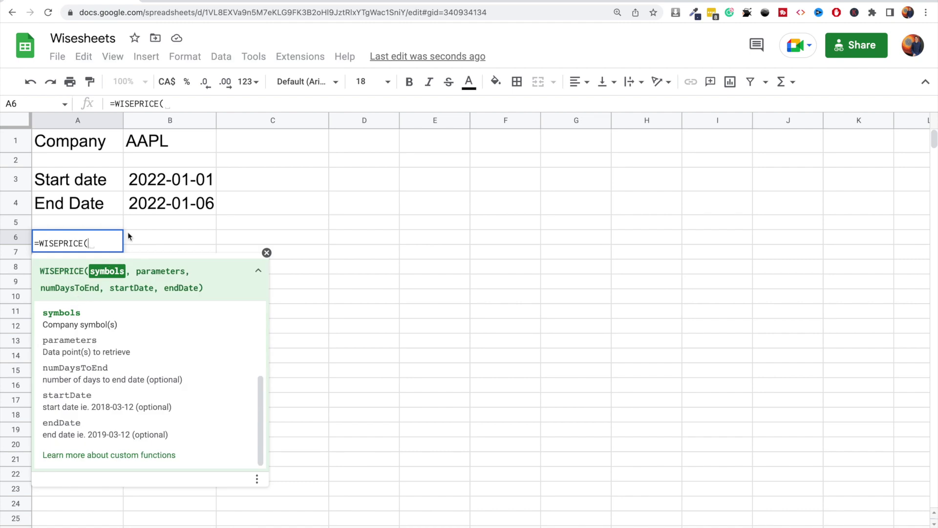
click(155, 140)
text(,)
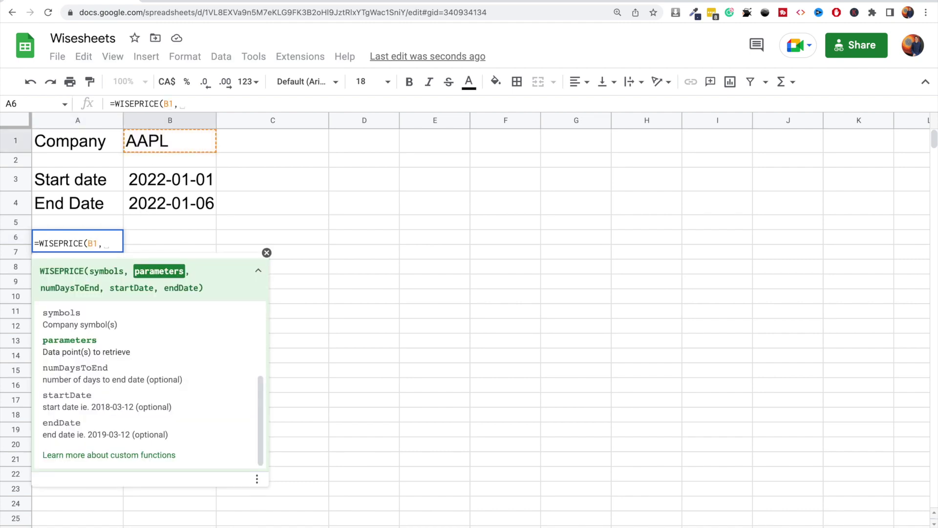
text("CLOSE)
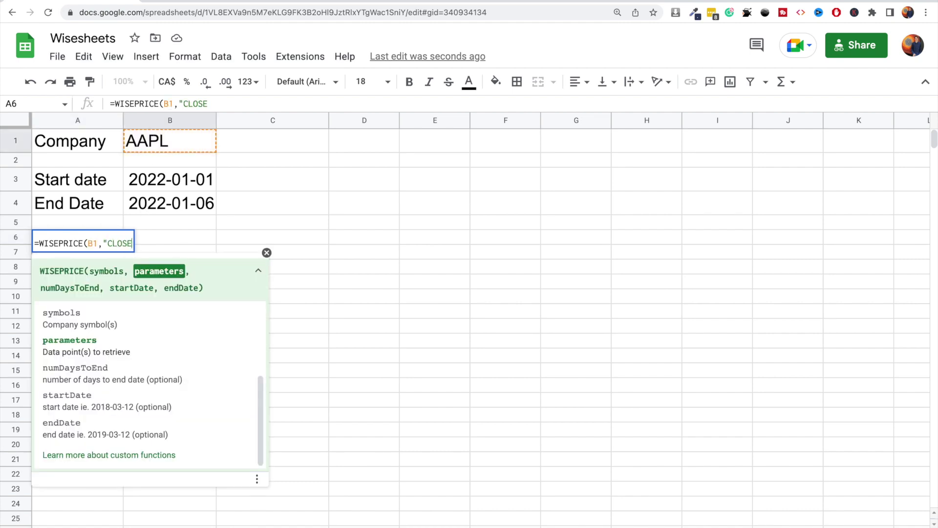
text(",)
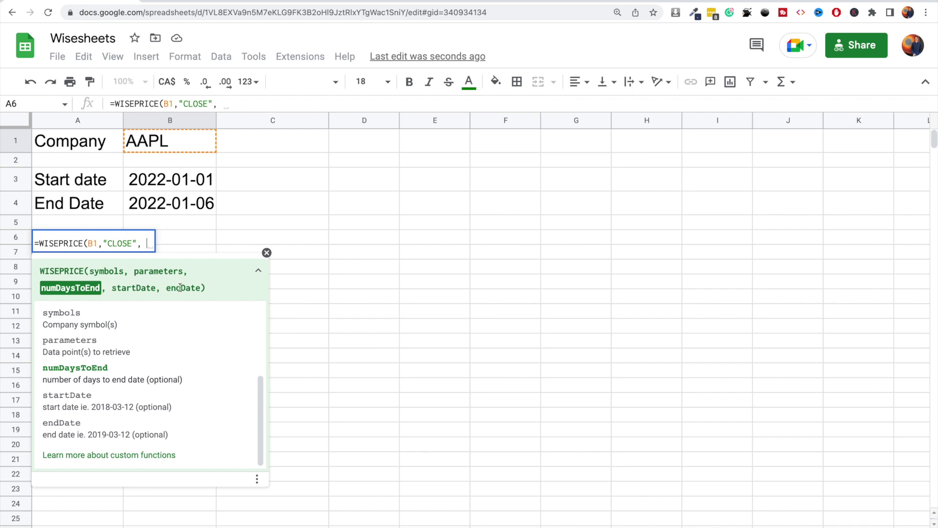
Step: Complete A6's formula with numDaysToEnd left blank and dates from B3 and B4, =WISEPRICE(B1,"CLOSE", ,B3,B4), and review the output in A6:B10
text(,)
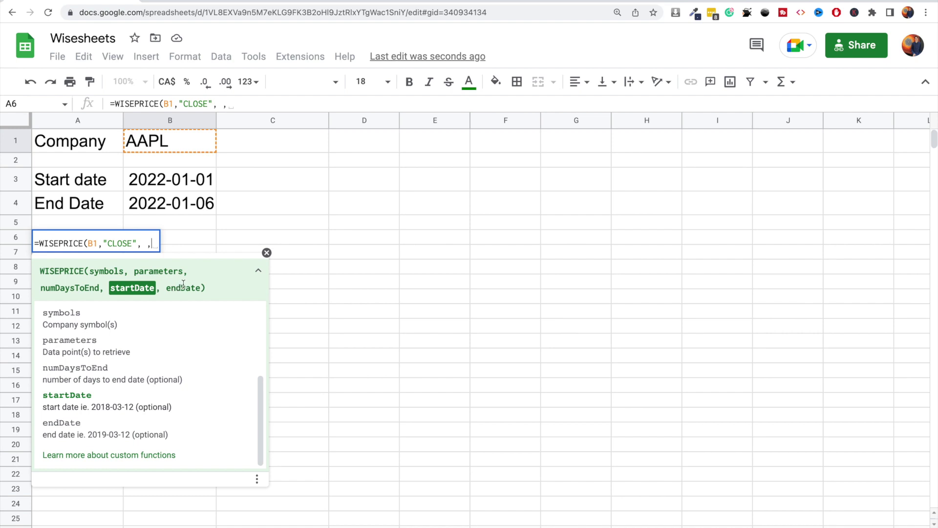
click(186, 182)
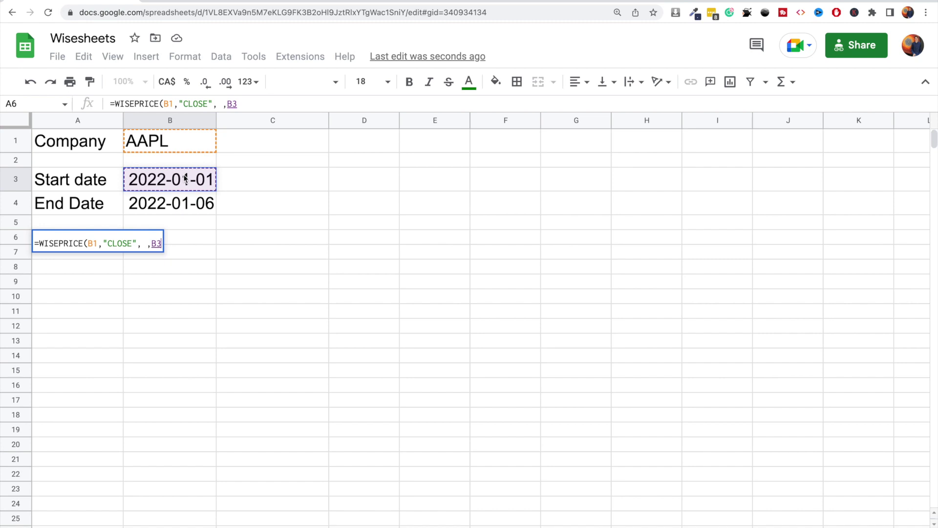
text(,)
click(179, 207)
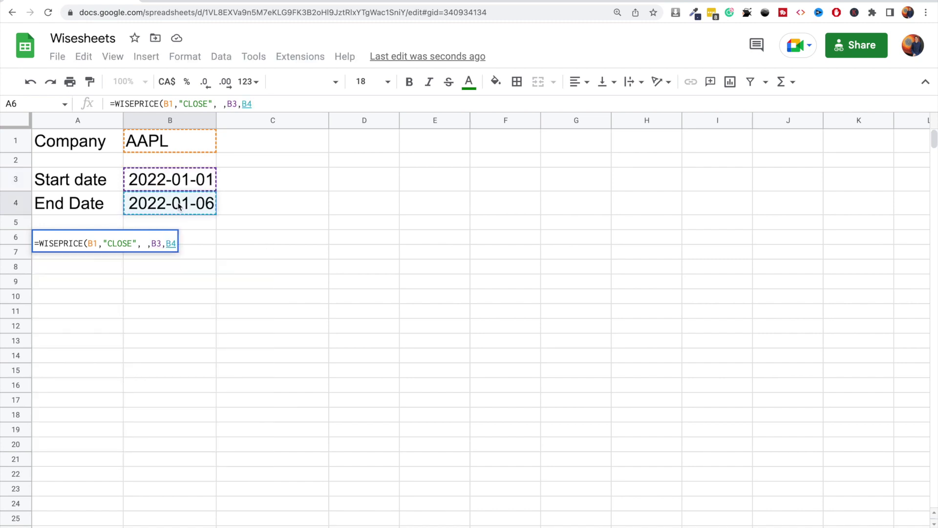
key(Return)
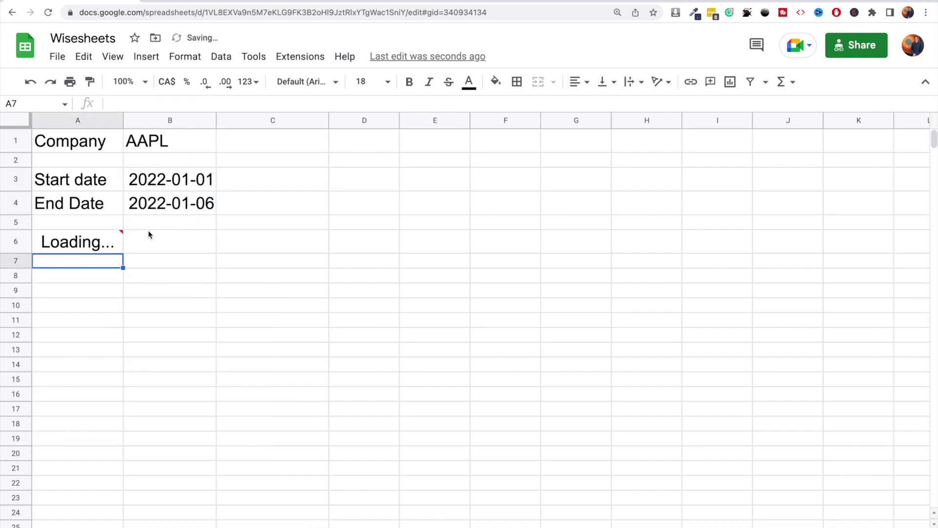
drag(79, 242, 171, 342)
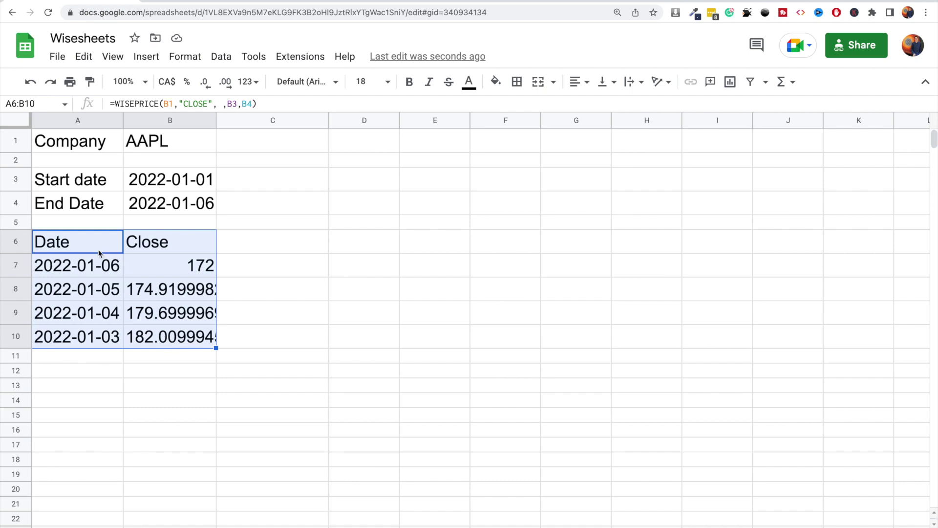
drag(93, 248, 171, 337)
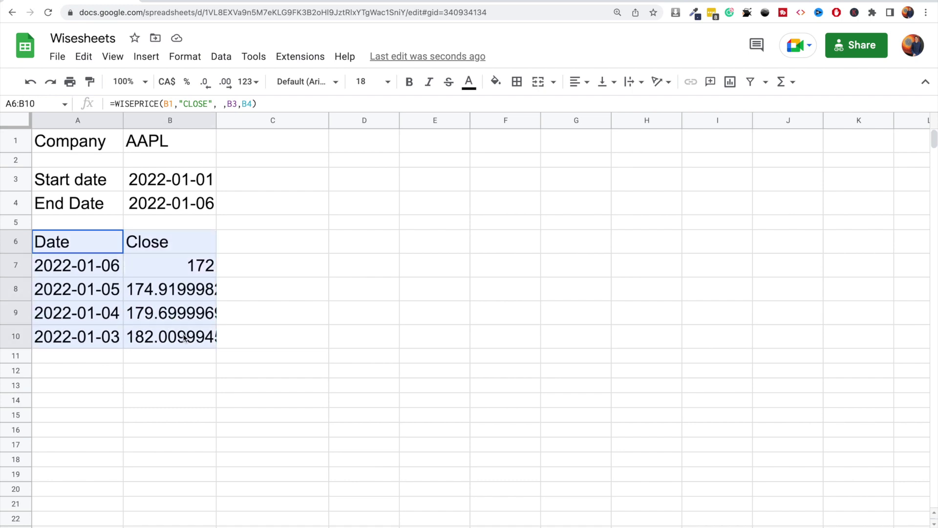
Step: Change A6's formula to use numDaysToEnd 4 instead of the start and end dates, =WISEPRICE(B1,"CLOSE", 4)
click(95, 244)
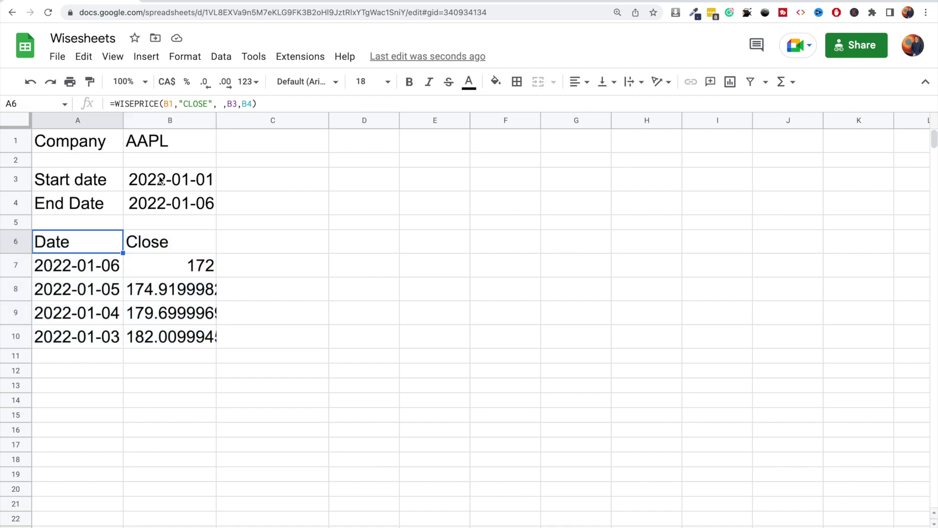
click(277, 103)
key(BackSpace)
key(BackSpace)
key(BackSpace)
key(BackSpace)
key(BackSpace)
key(BackSpace)
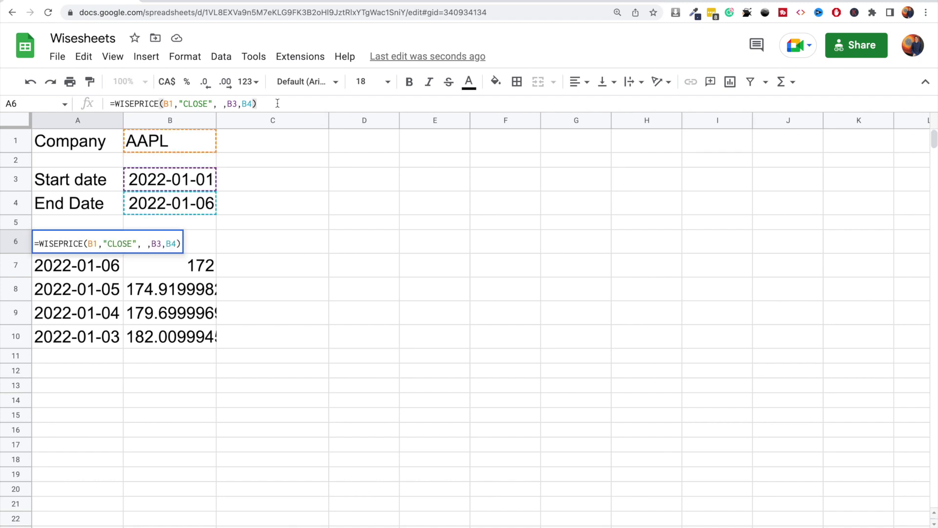
key(BackSpace)
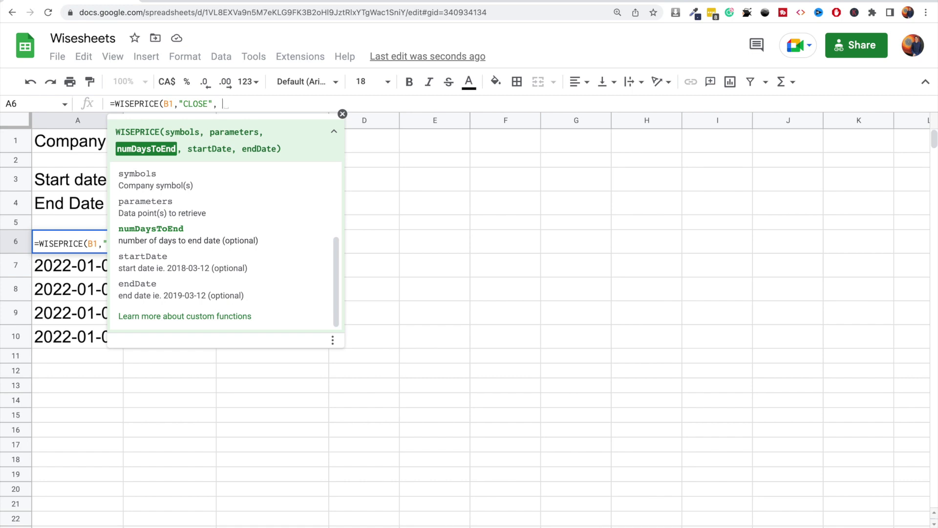
text(4)
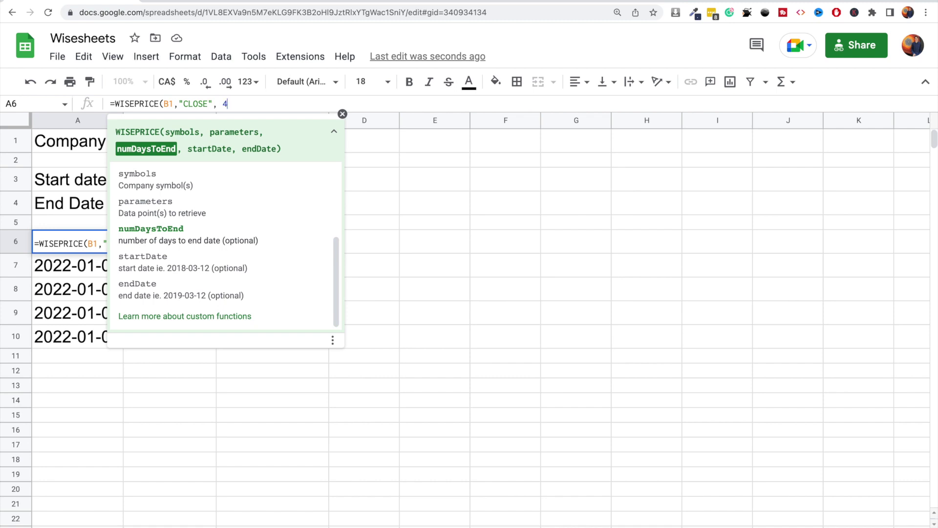
text())
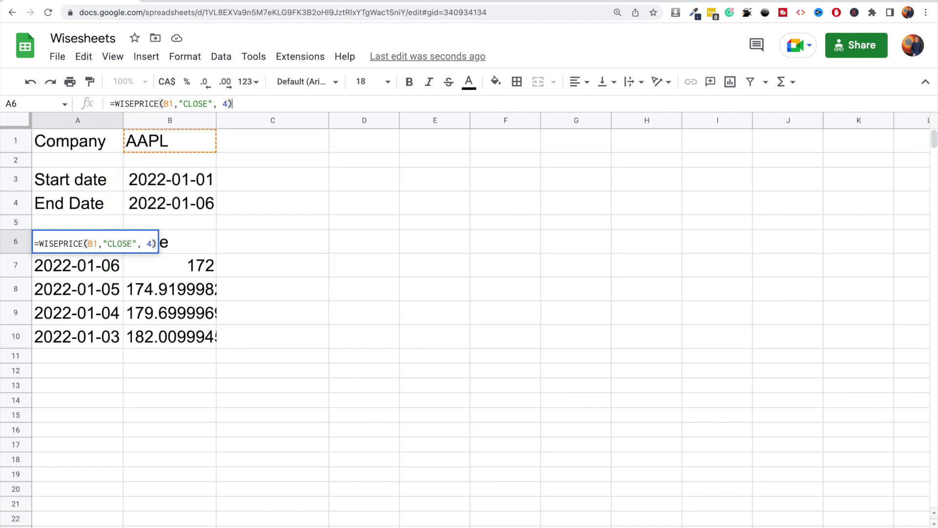
key(Return)
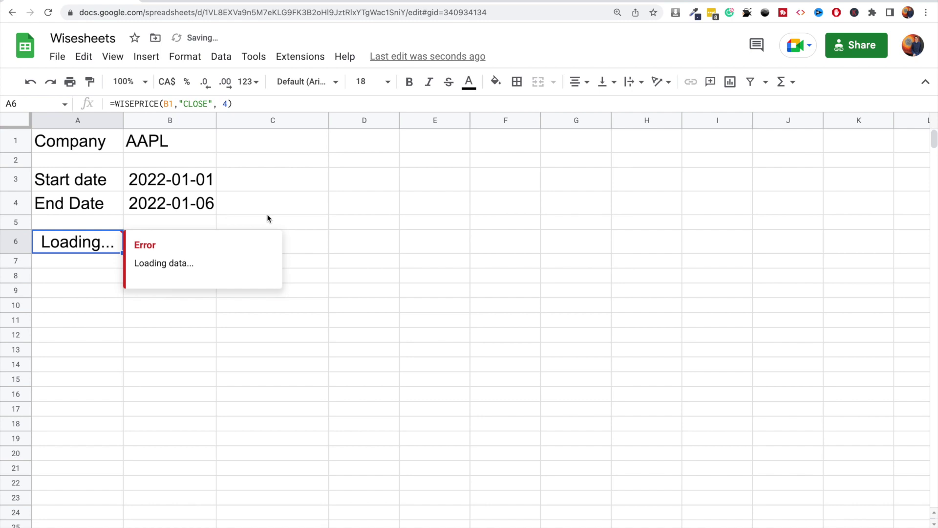
Step: Examine the dates and closing prices that A6's formula returns in A6:B10
click(267, 211)
click(76, 246)
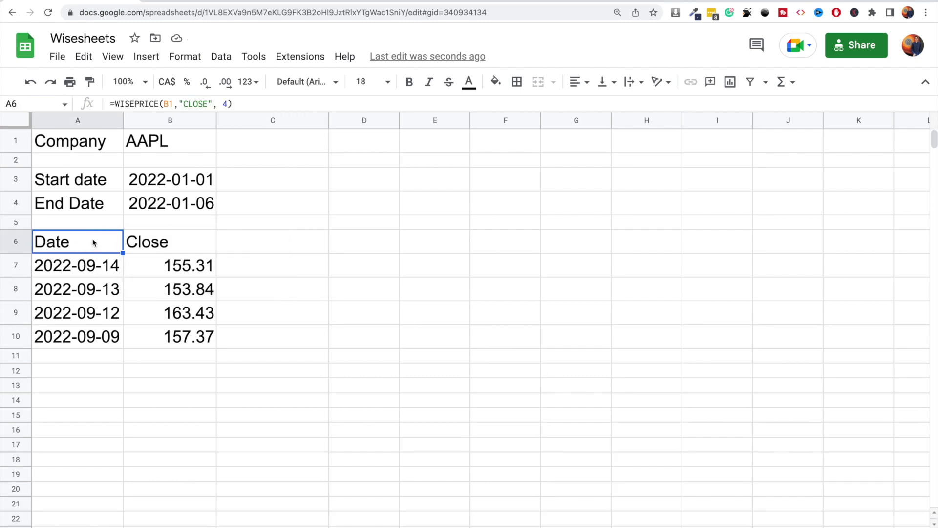
drag(93, 241, 179, 336)
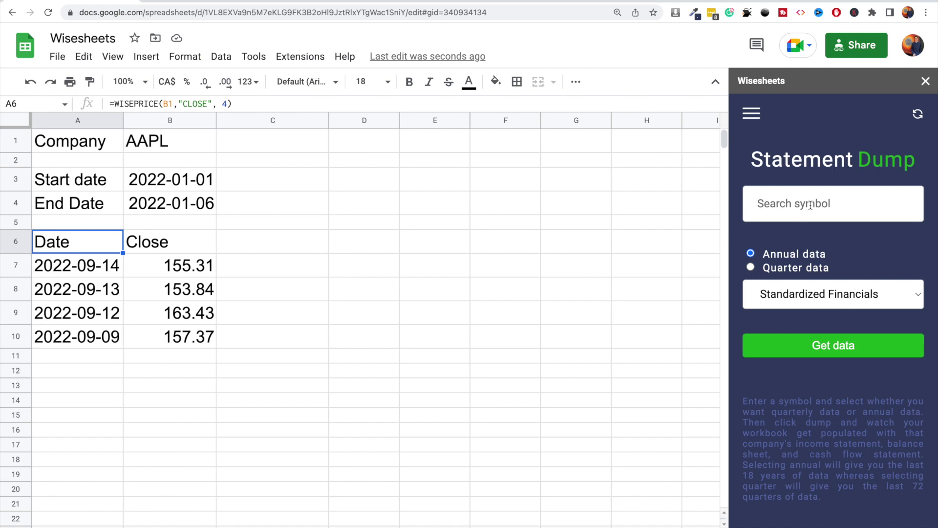
Step: Get Apple's (AAPL) annual data as Standardized Financials with the Wisesheets Statement Dump
text(aapl)
click(855, 234)
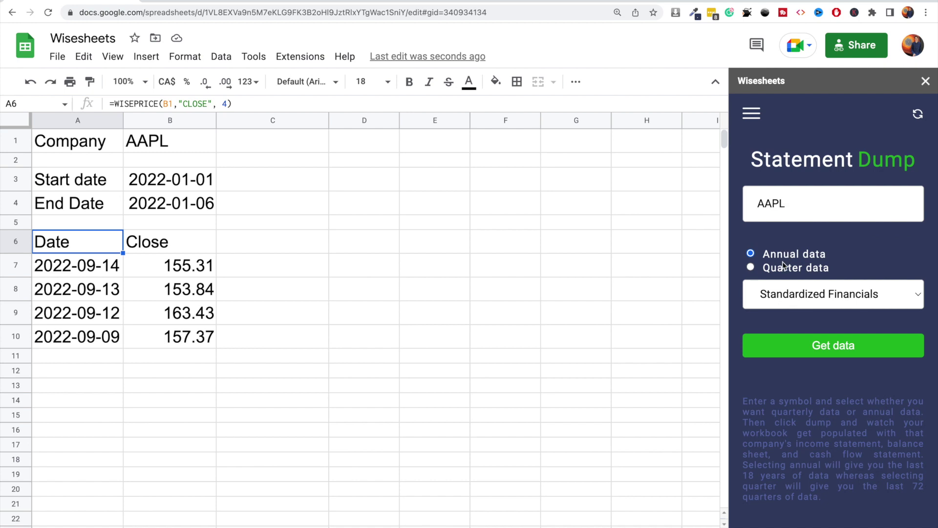
click(815, 296)
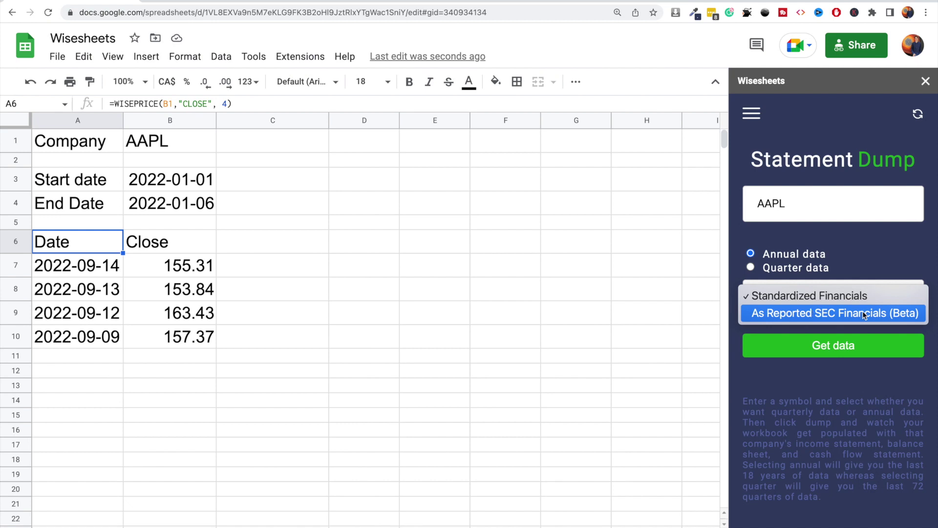
click(831, 296)
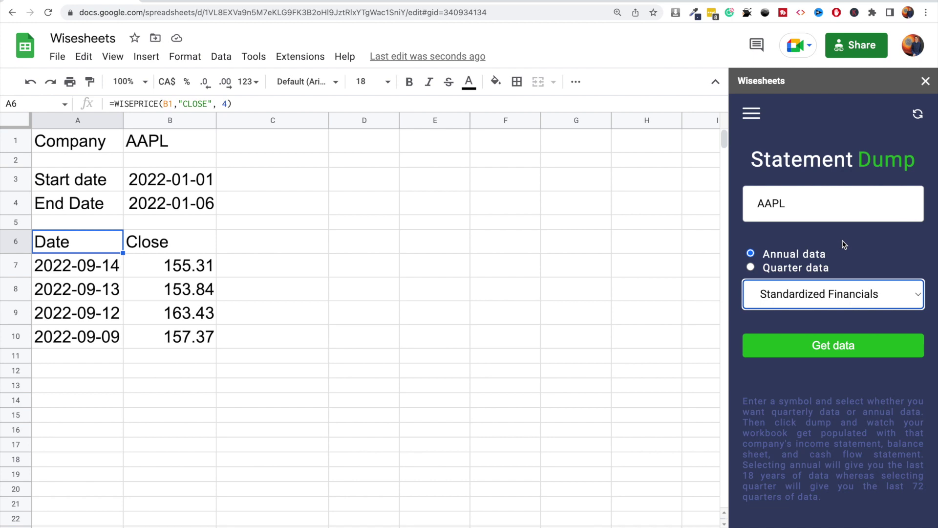
click(824, 346)
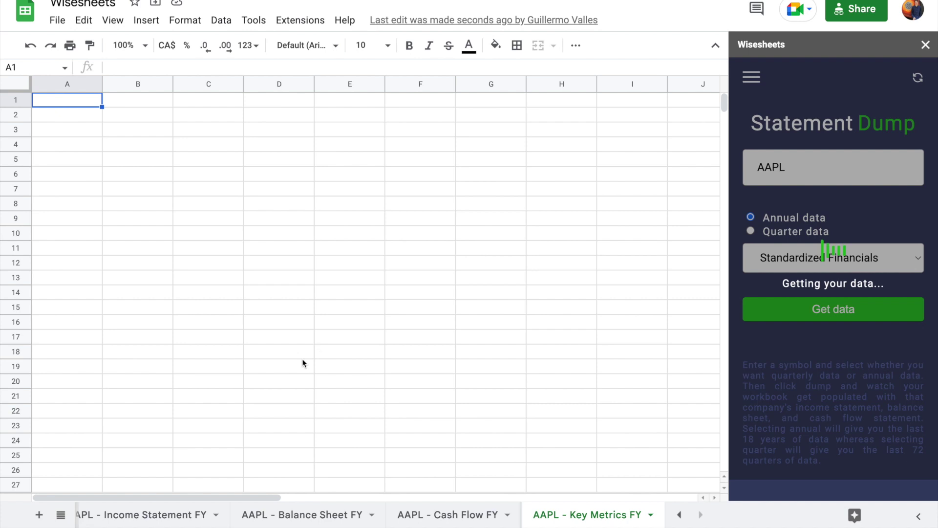
Step: Review the line items and fiscal years on the AAPL - Income Statement FY sheet
click(162, 516)
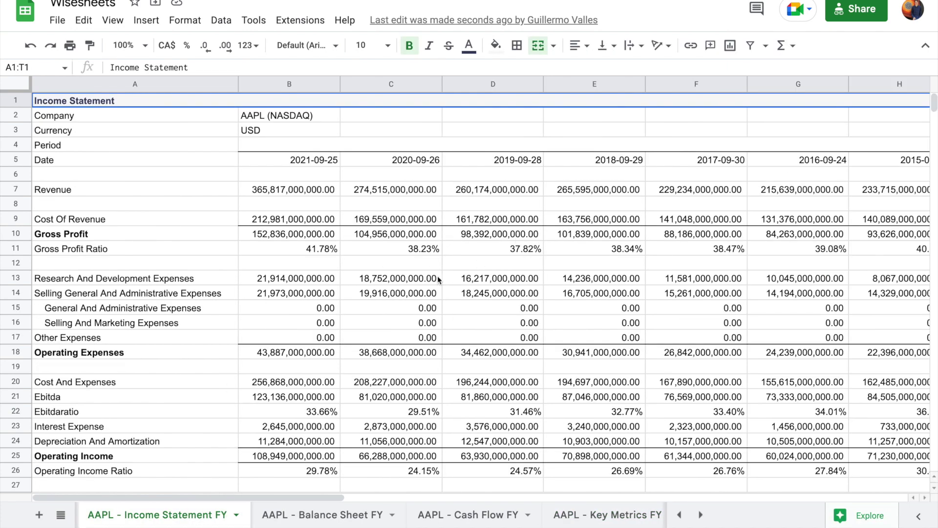
scroll(443, 279, down, 5)
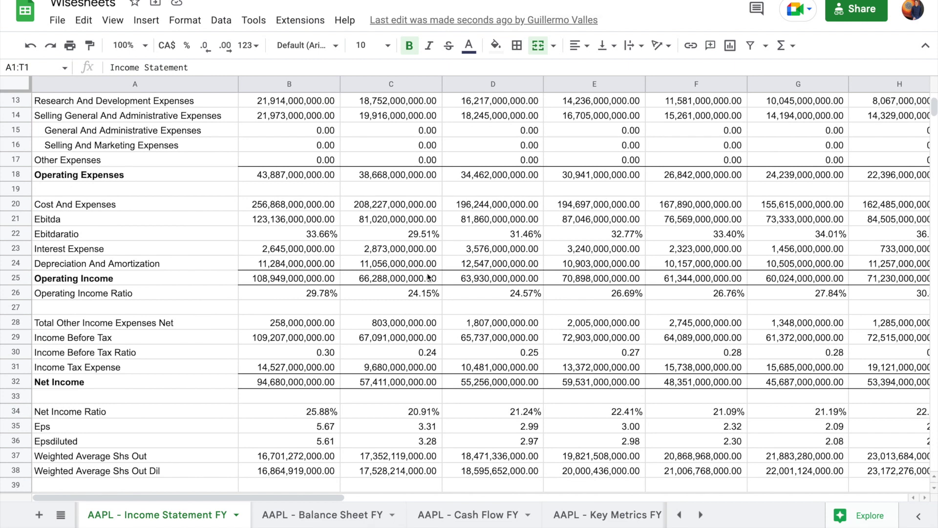
key(ctrl+minus)
scroll(421, 264, up, 4)
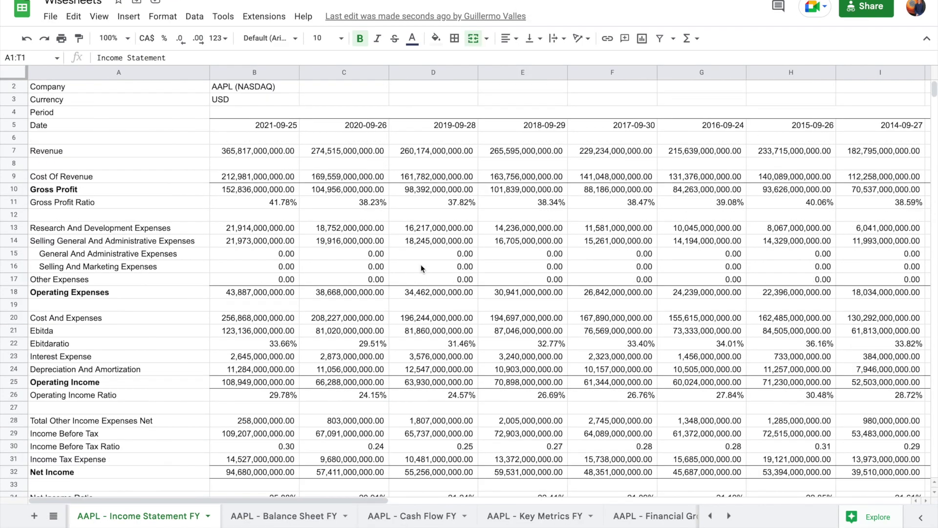
scroll(421, 265, up, 1)
key(ctrl+minus)
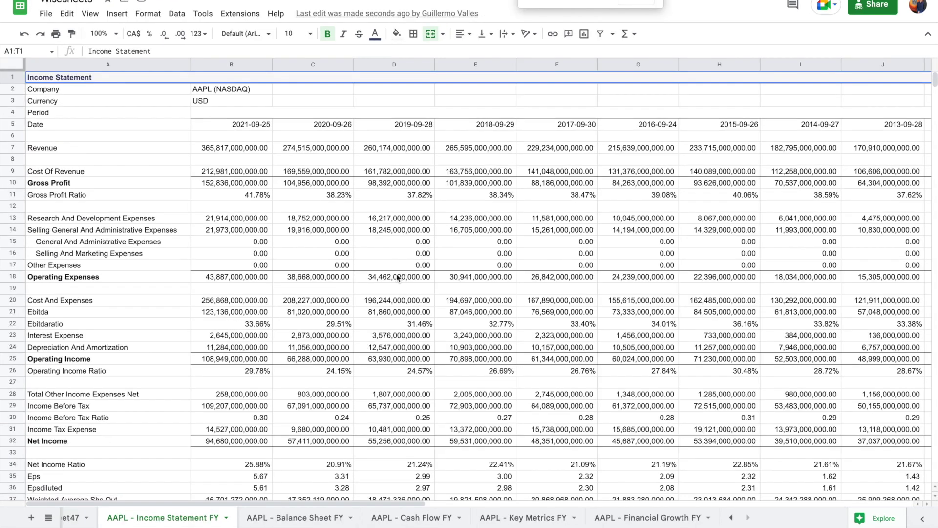
drag(263, 504, 122, 492)
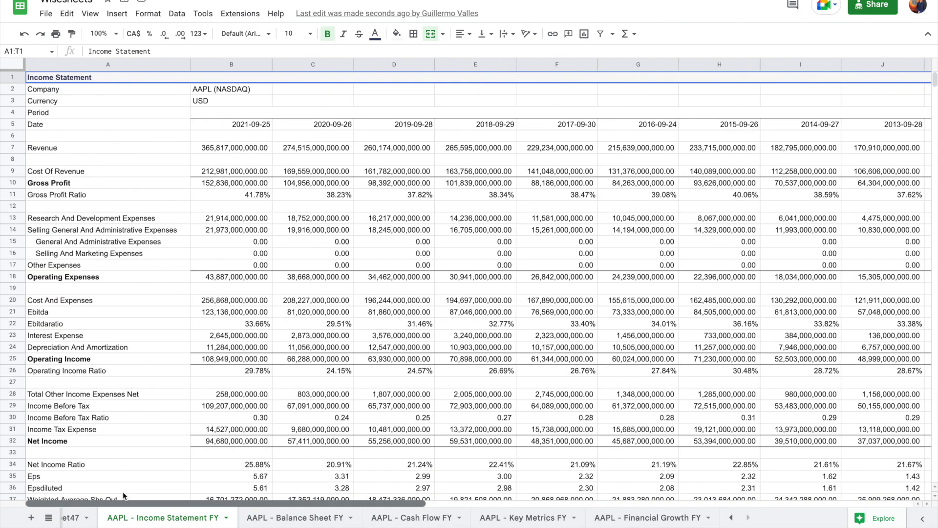
Step: Review the AAPL - Balance Sheet FY and AAPL - Cash Flow FY sheets
click(307, 519)
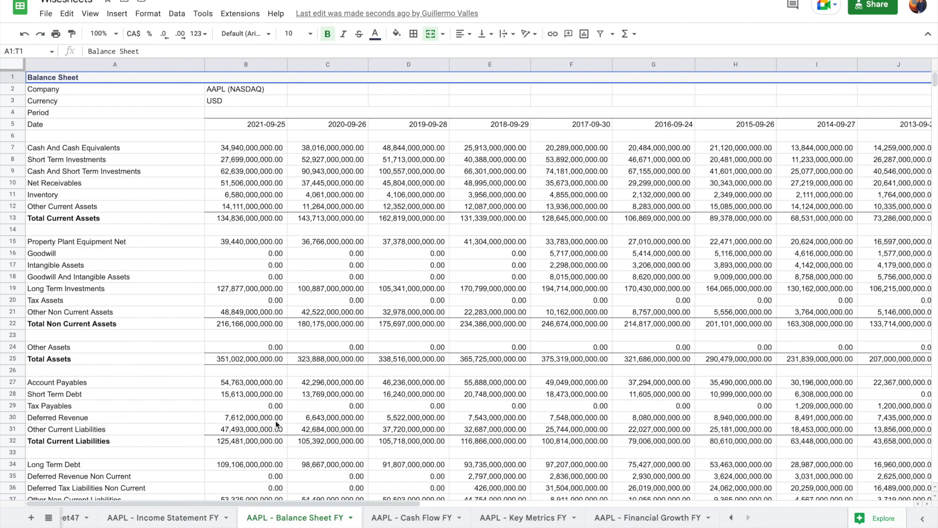
scroll(276, 424, down, 6)
click(426, 524)
scroll(284, 323, down, 4)
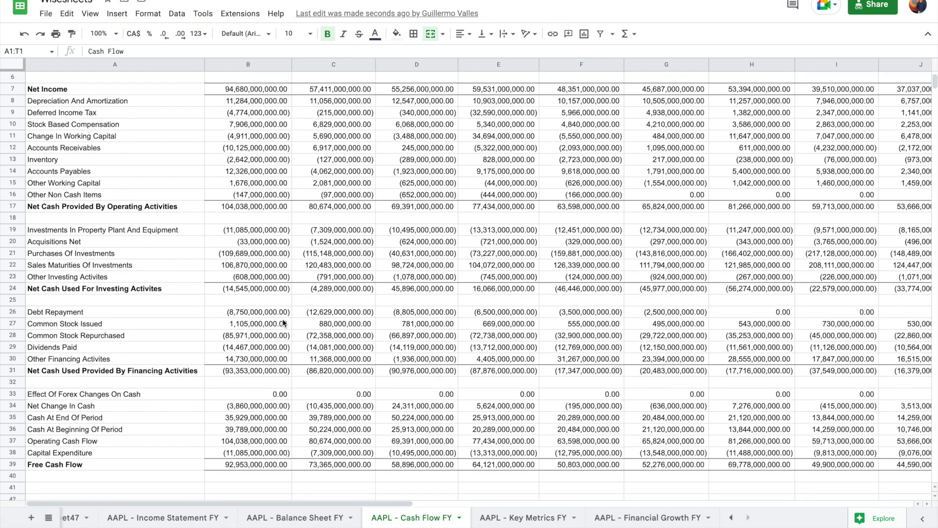
Step: Review the AAPL - Key Metrics FY and AAPL - Financial Growth FY sheets
click(534, 523)
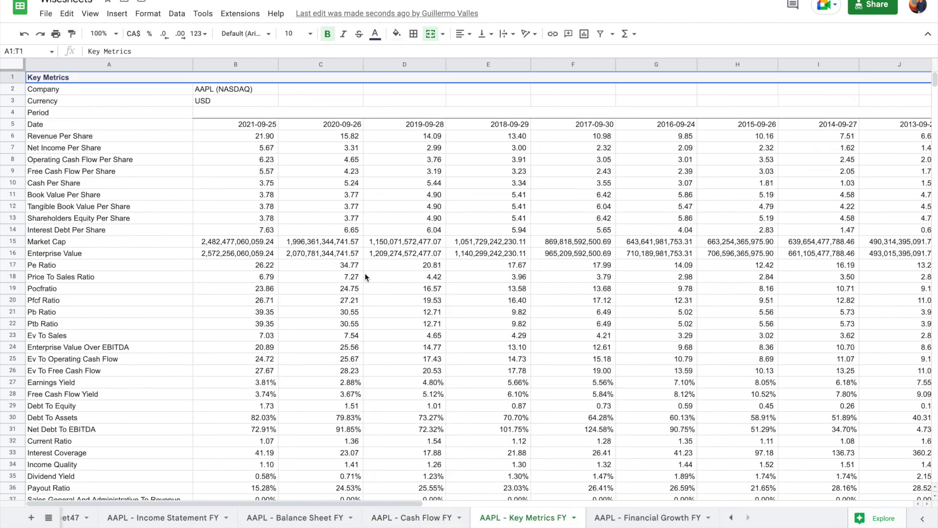
scroll(365, 277, down, 10)
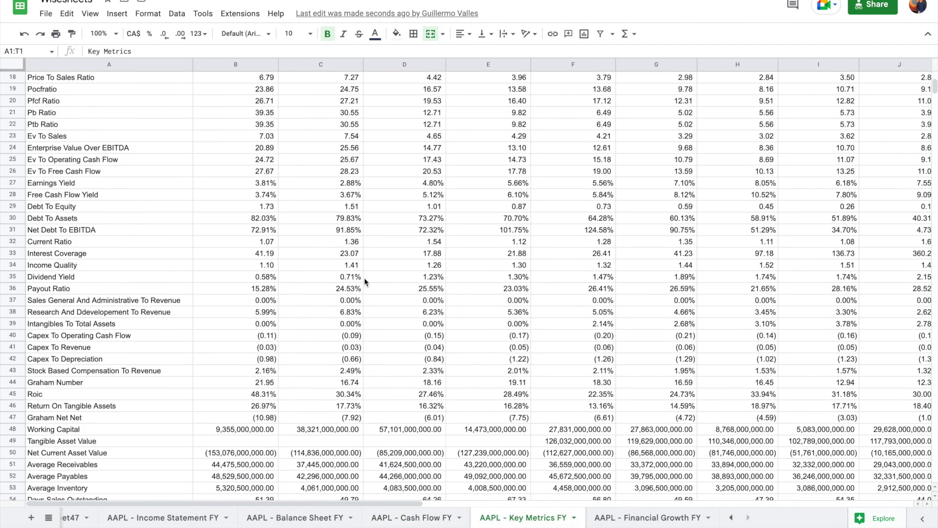
scroll(365, 277, down, 1)
click(621, 518)
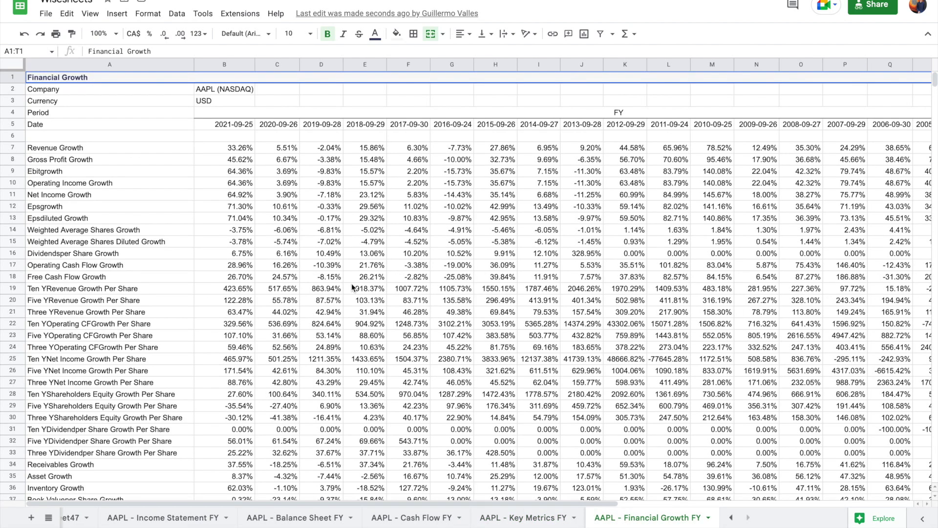
scroll(351, 283, down, 4)
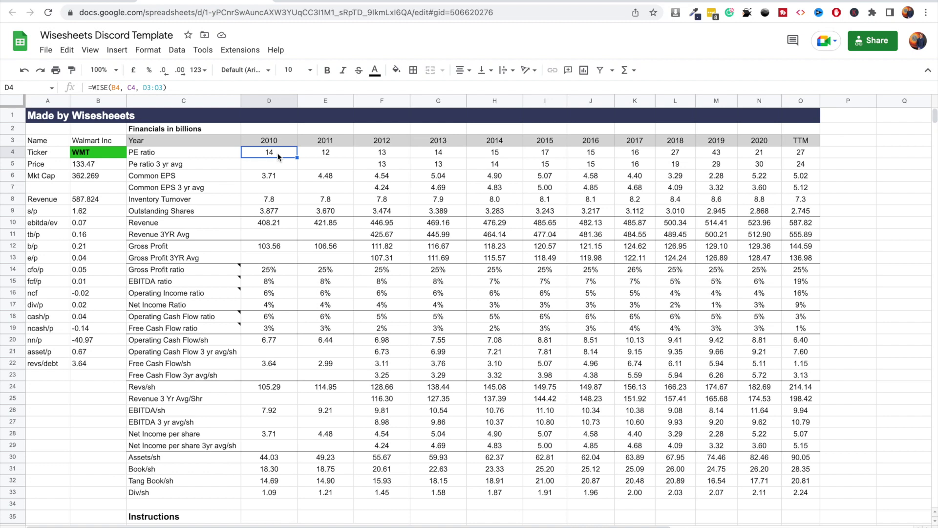
Step: Open the Wise Function guide in the Wisesheets Discord Template and check the WISE formula for Common EPS in D6
click(240, 50)
click(283, 293)
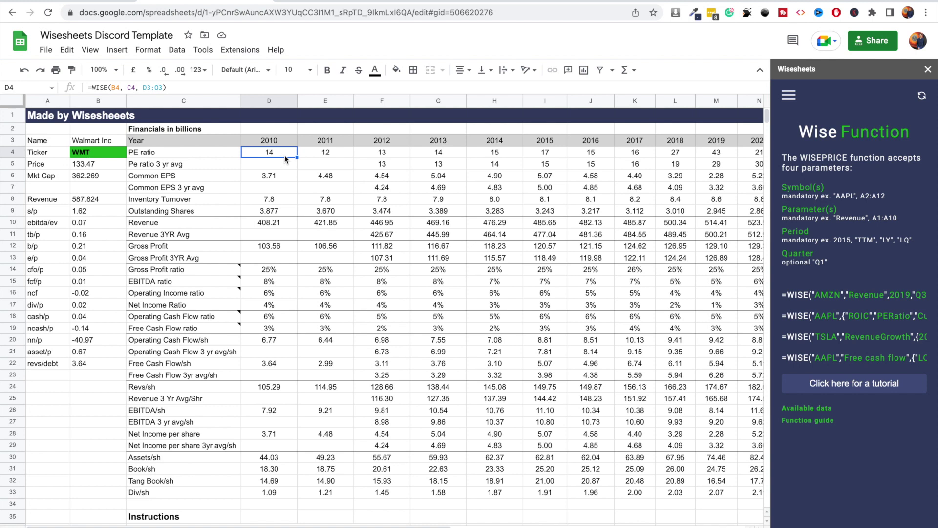
click(272, 176)
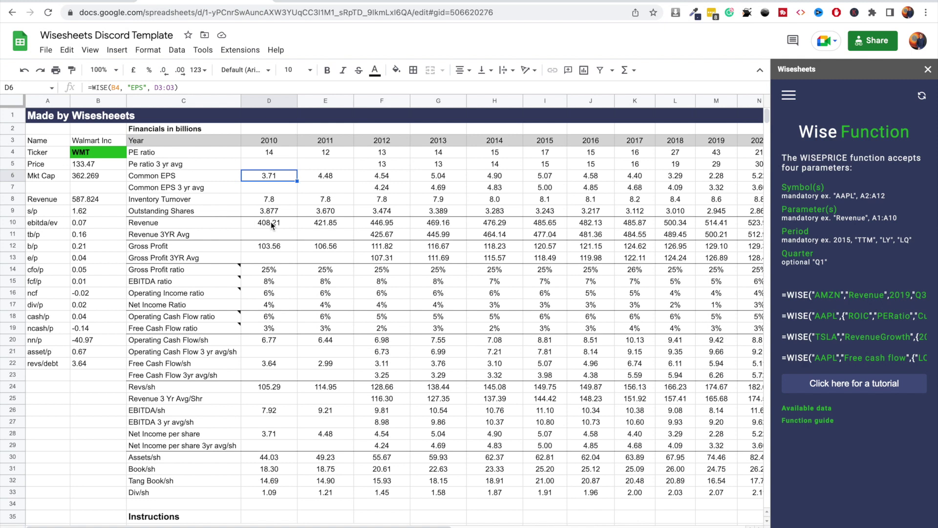
mouse_move(235, 526)
mouse_down()
mouse_move(349, 526)
mouse_move(235, 526)
mouse_up()
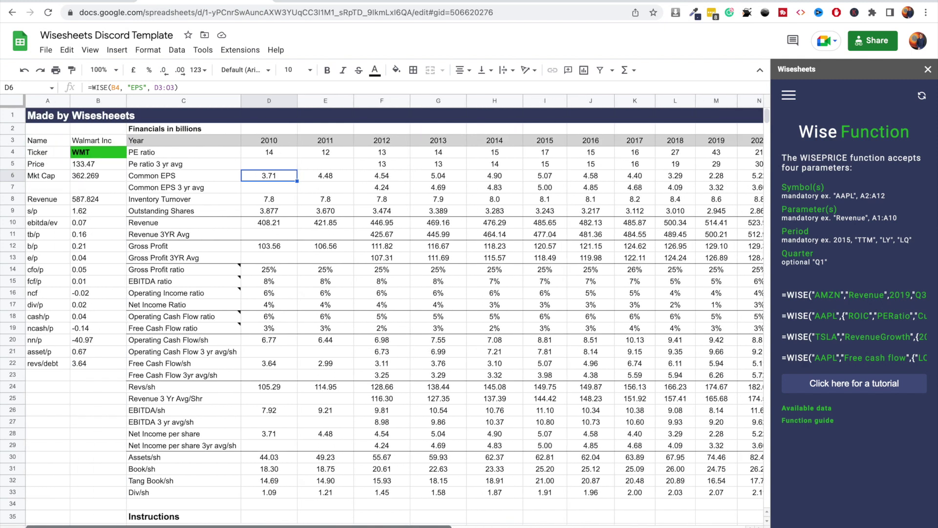
Step: Examine the ticker cell B4 and the yearly financial figures in the template's table
click(96, 153)
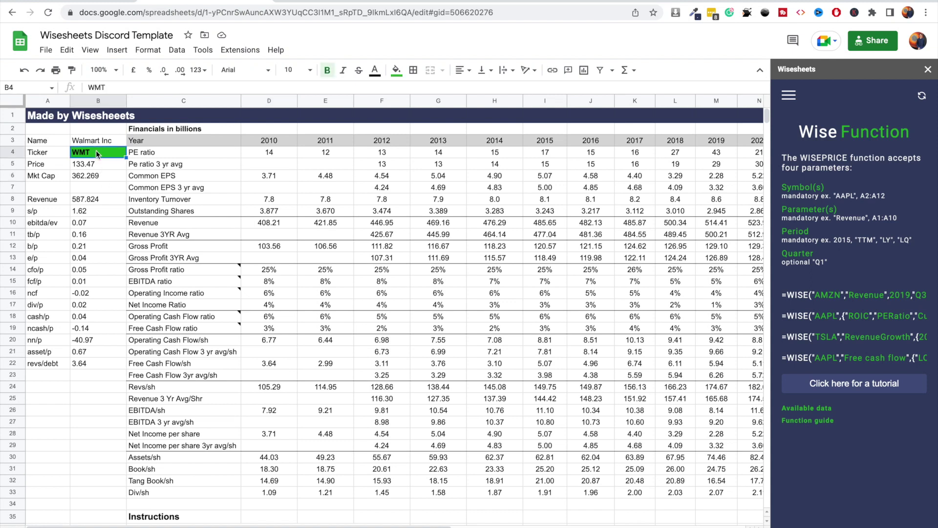
drag(270, 151, 268, 187)
drag(391, 275, 723, 493)
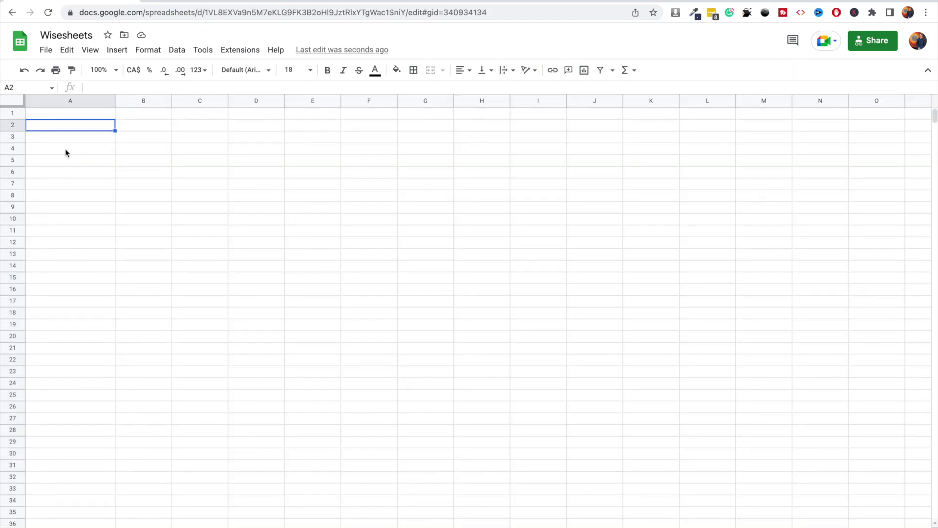
Step: Enter =WISEPRICE("aapl", "dividend") in A2 of the blank Wisesheets sheet and select the returned date column A
text(=)
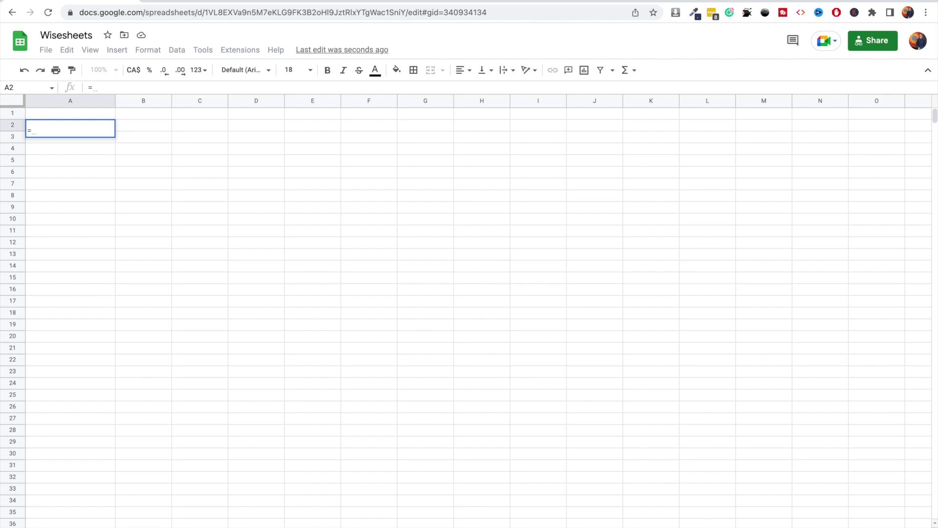
text(WISE)
key(Down)
key(Tab)
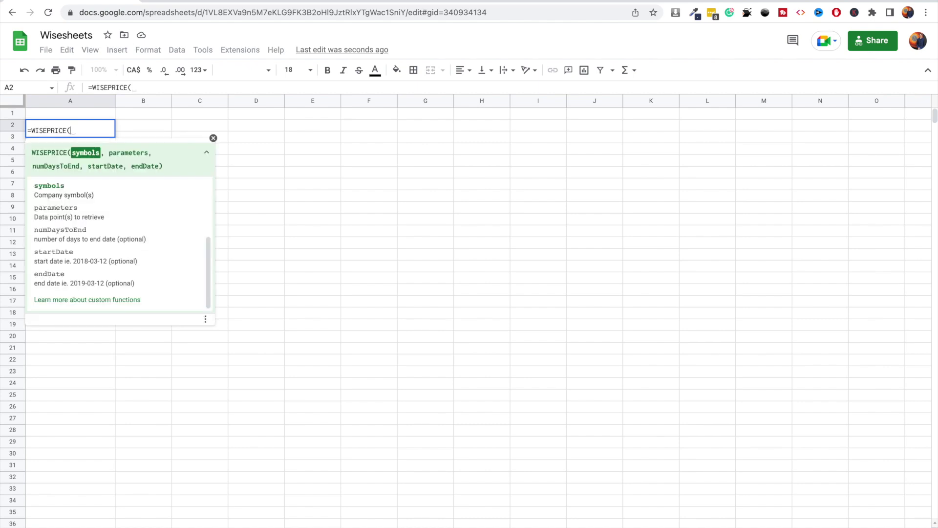
text("aapl)
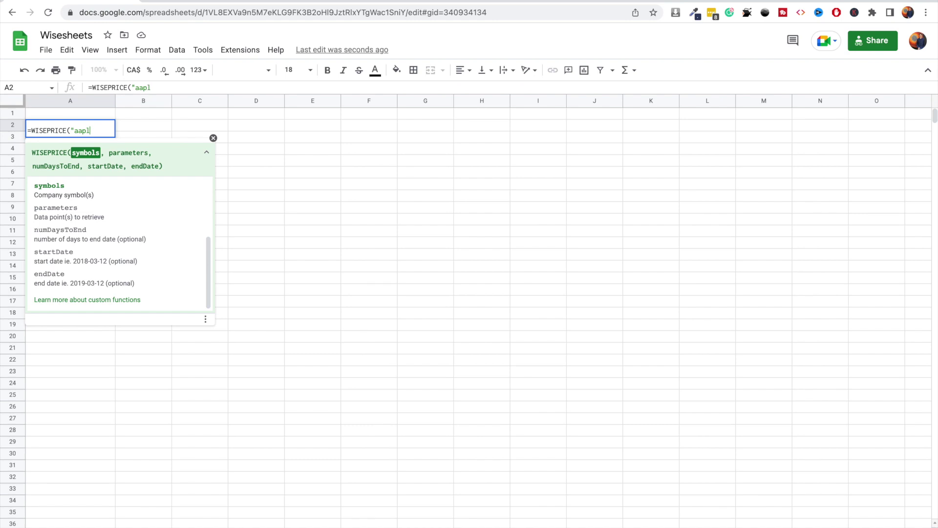
text(", "dividend)
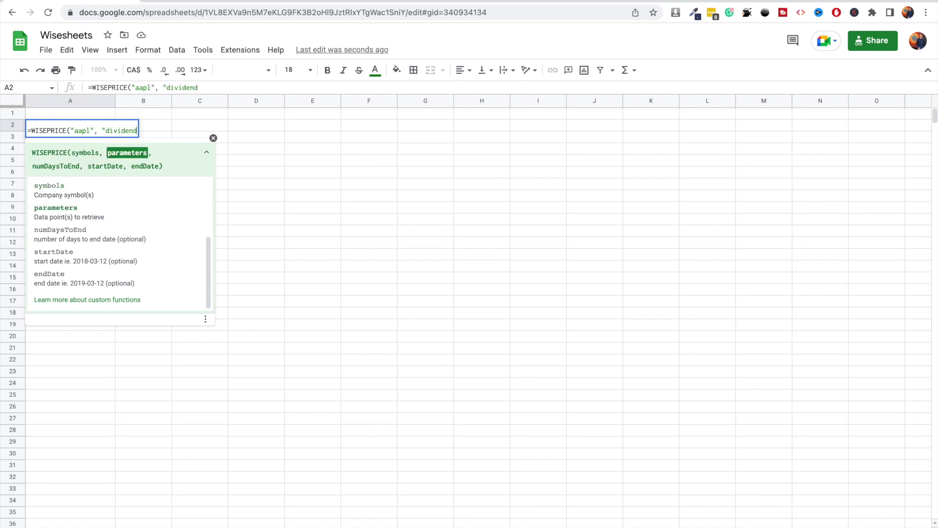
text("))
key(Return)
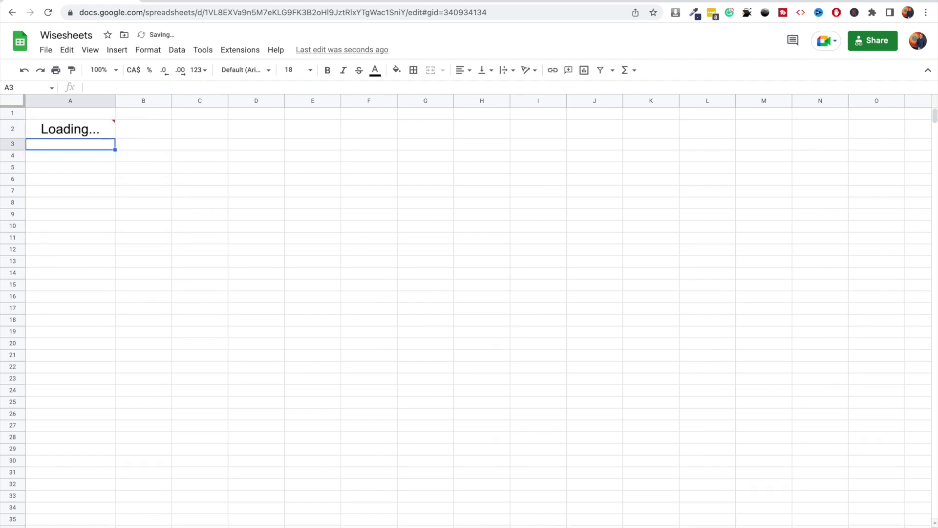
click(69, 131)
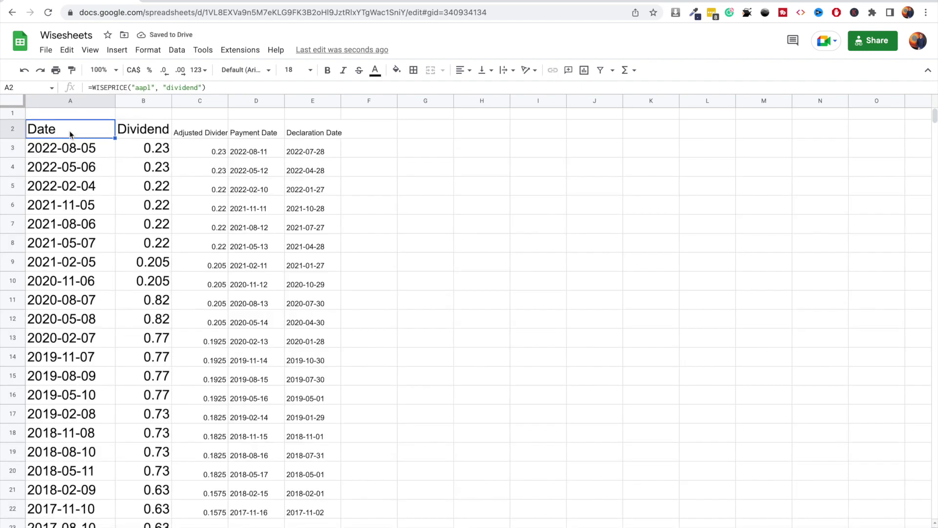
click(82, 101)
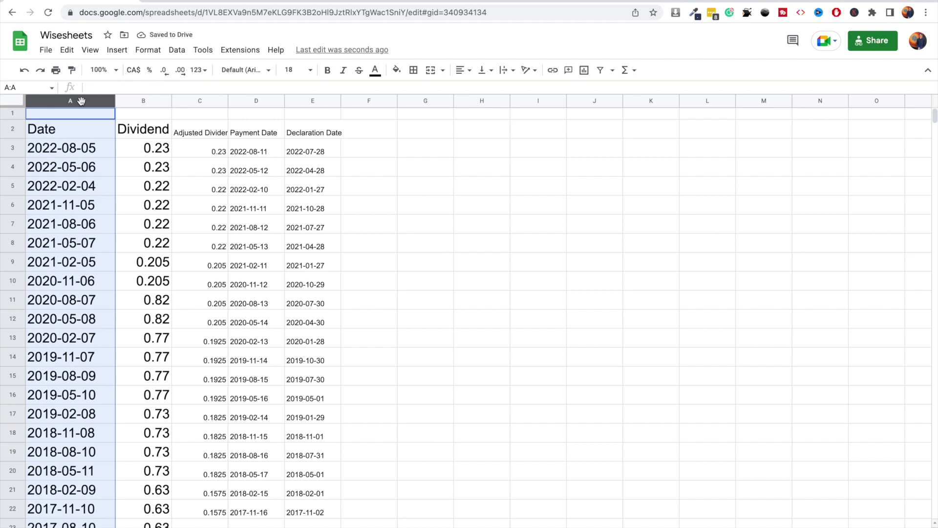
Step: Set the font size of dividend columns A through E to 18 and fit their column widths to the contents
shift+click(324, 100)
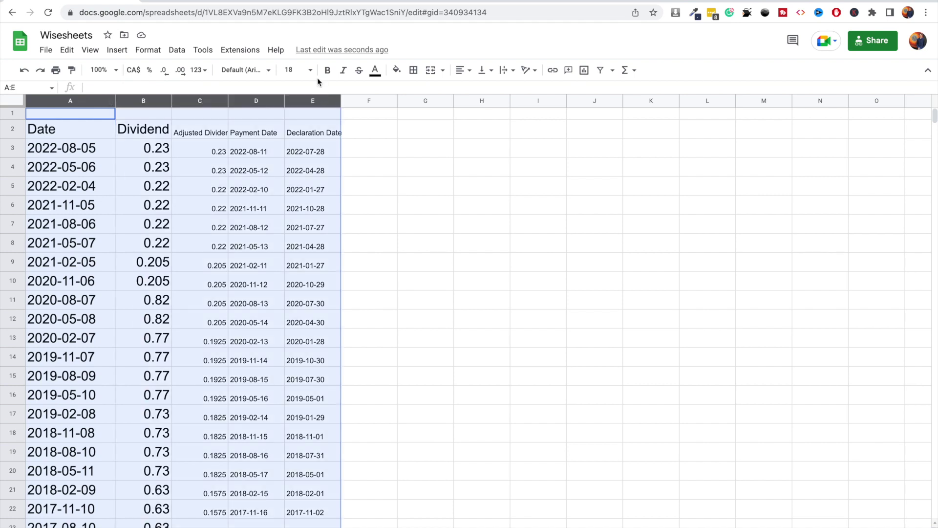
click(295, 70)
click(293, 233)
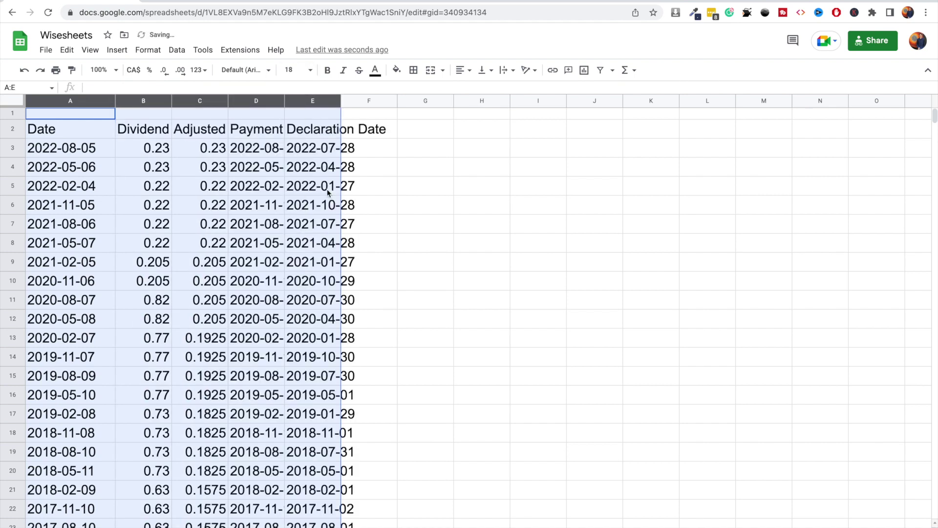
shift+click(369, 101)
double_click(398, 101)
click(579, 208)
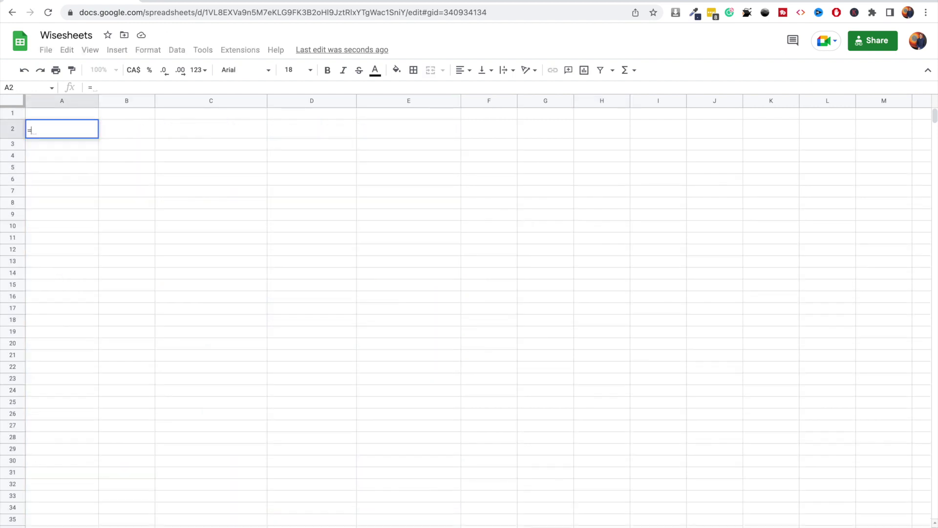
Step: Replace the dividend query by entering =WISE("aapl", "segment revenues", 2020) in A2
text(wise)
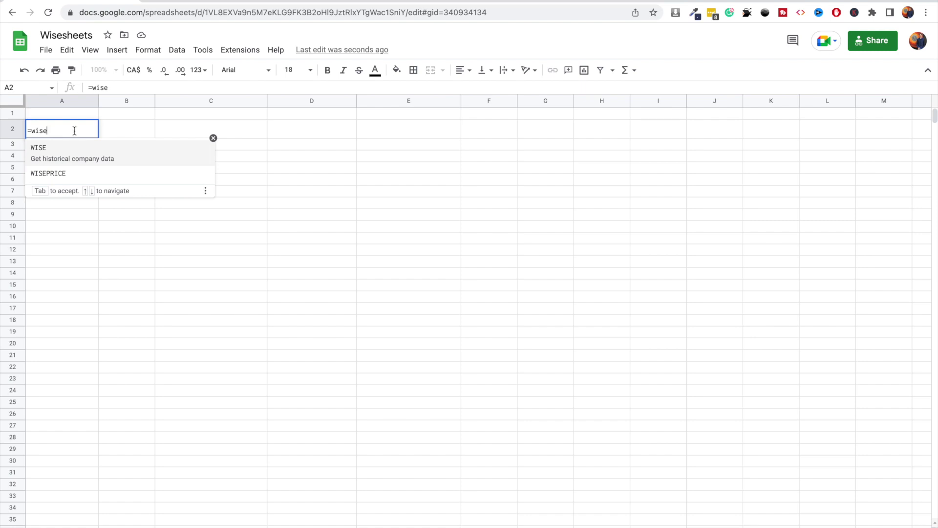
click(78, 153)
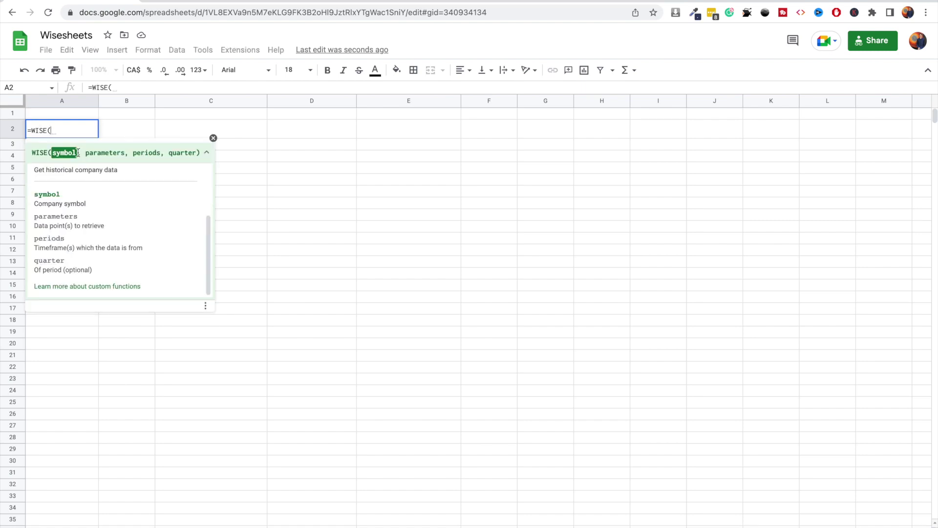
text("a)
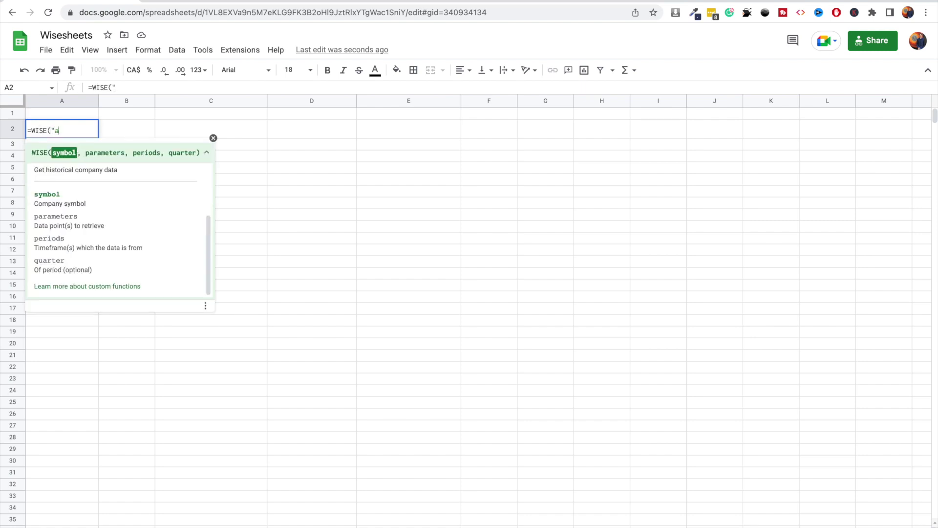
text(apl",)
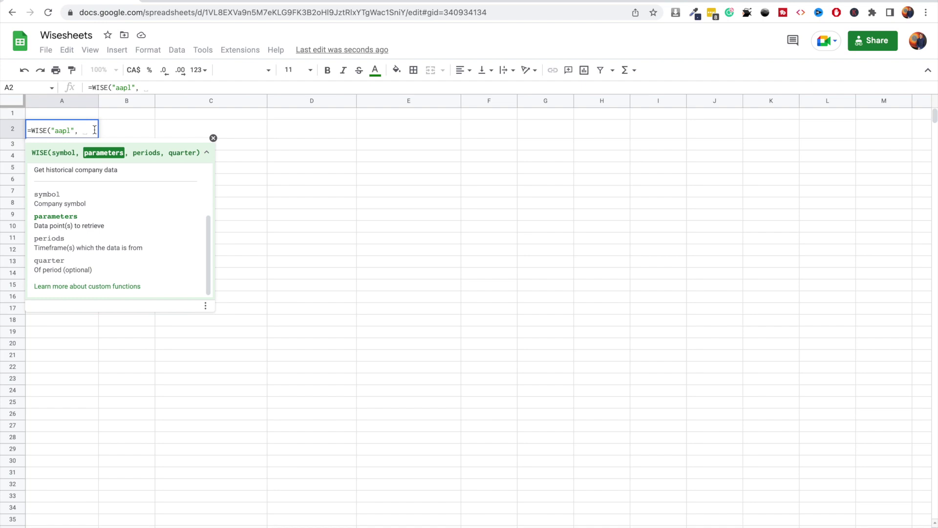
text("segmen)
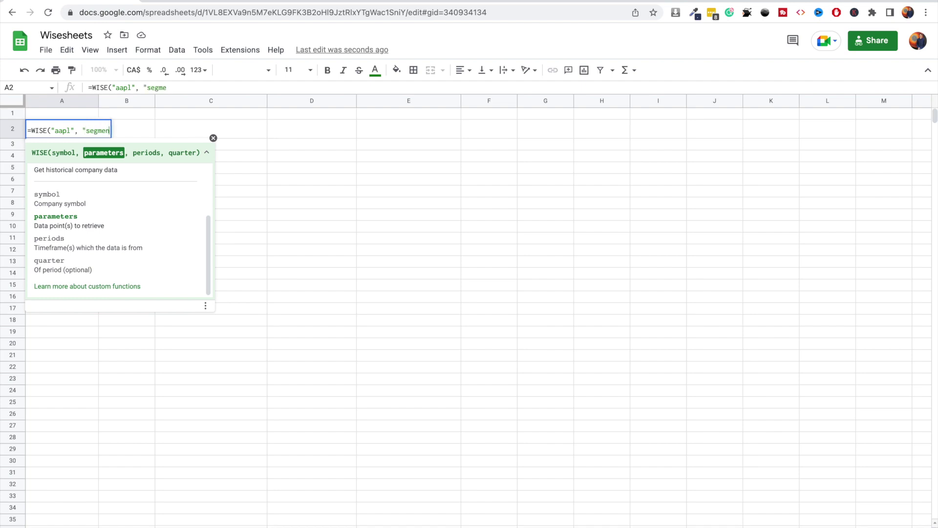
text(t revenue)
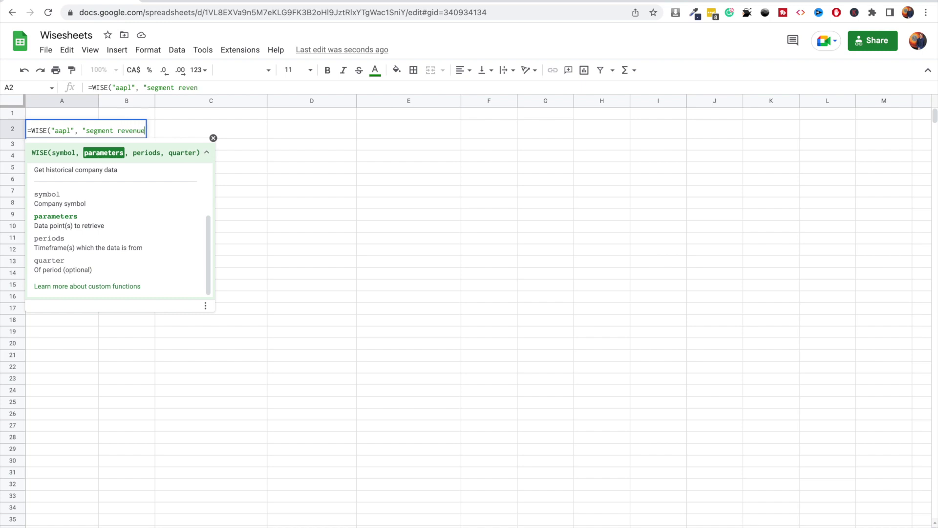
text(s", )
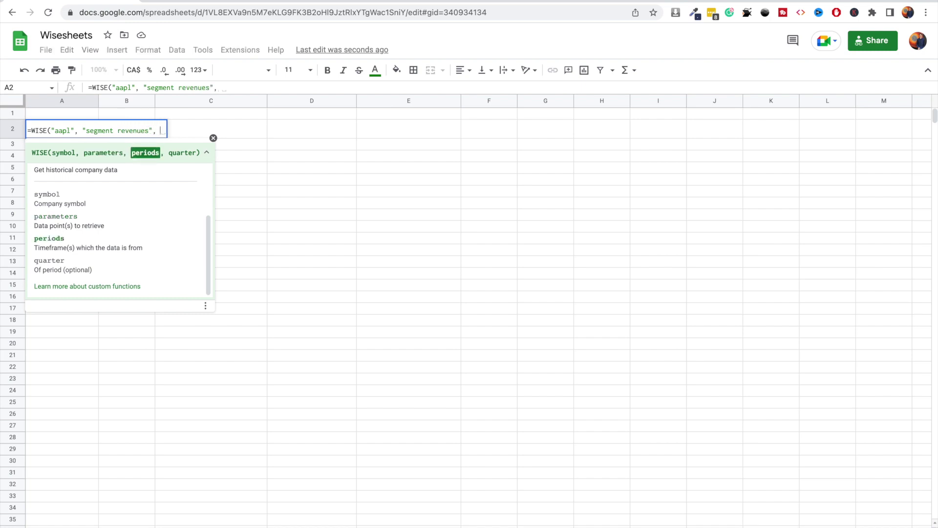
text(202)
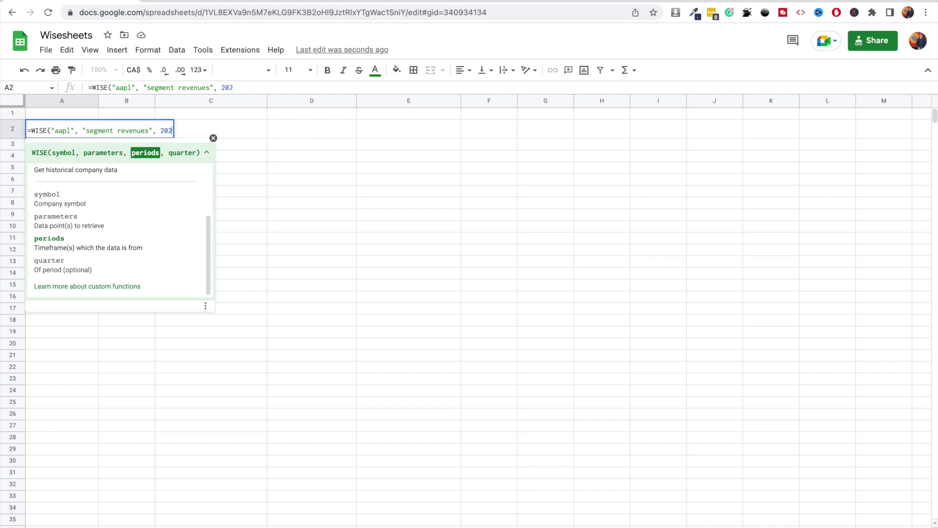
text(0))
key(Return)
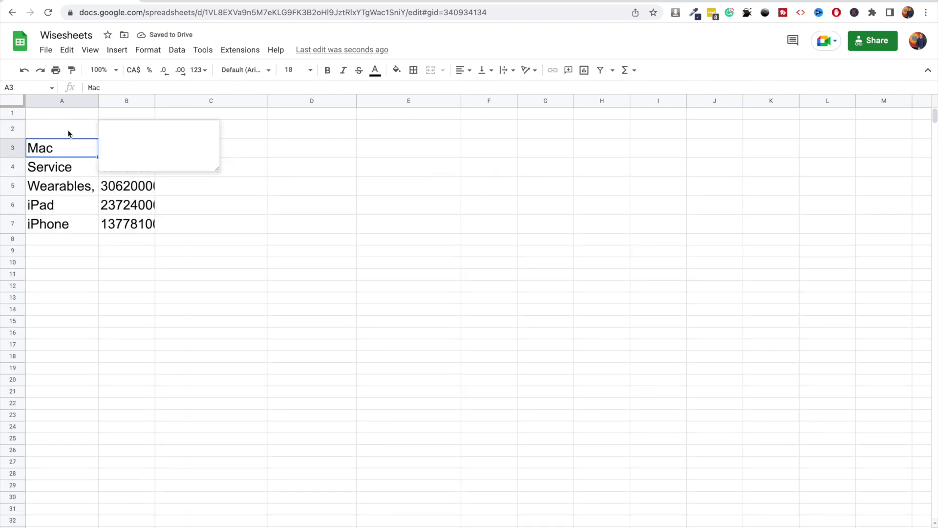
Step: Format the segment revenues in B3:B7 as numbers with column B fitted to them, and select the segment names in A3:A7
click(312, 154)
drag(152, 148, 130, 235)
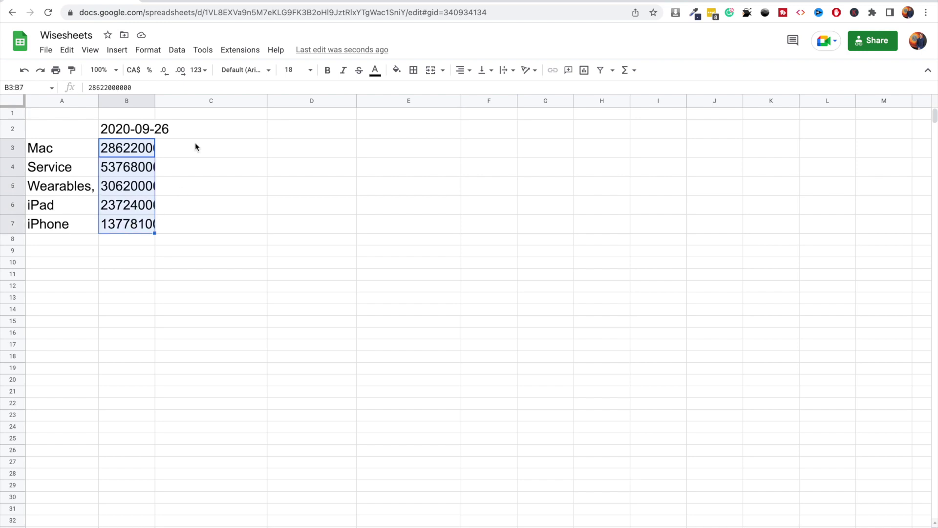
click(198, 70)
click(230, 139)
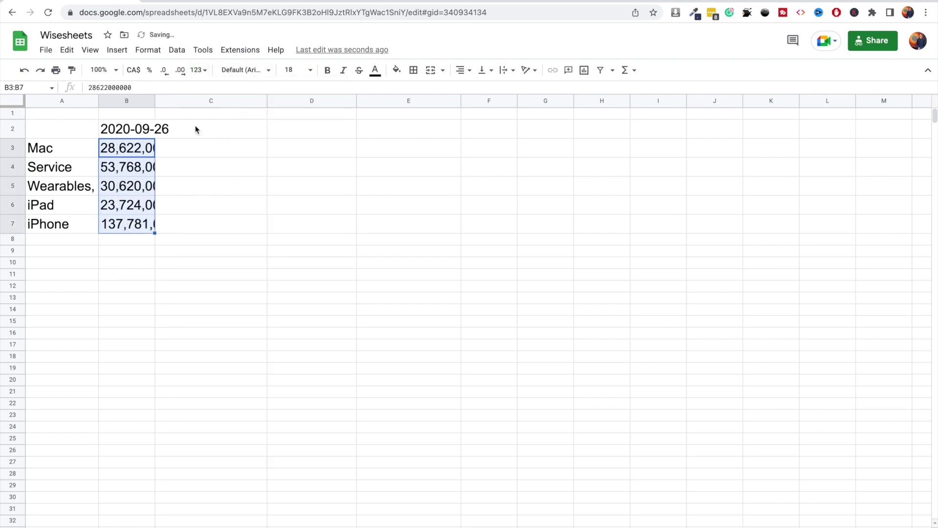
double_click(155, 100)
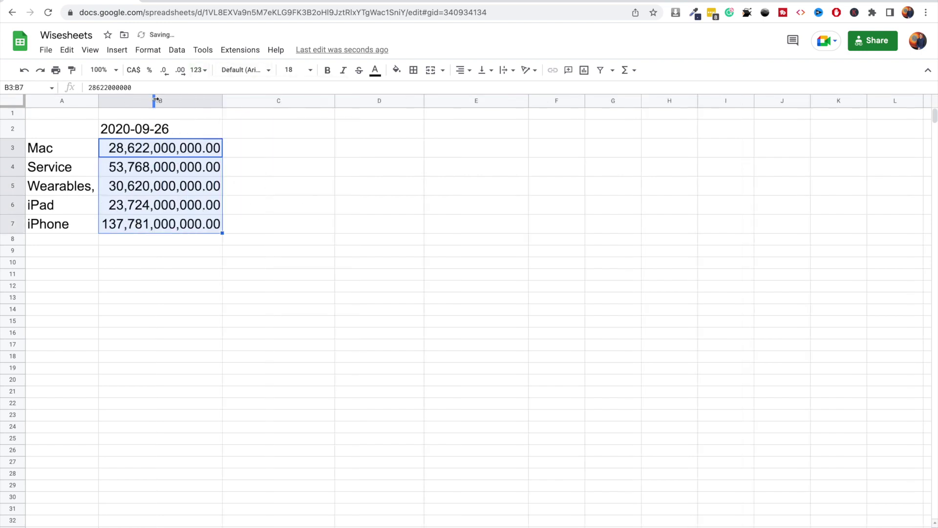
click(68, 127)
drag(62, 149, 63, 224)
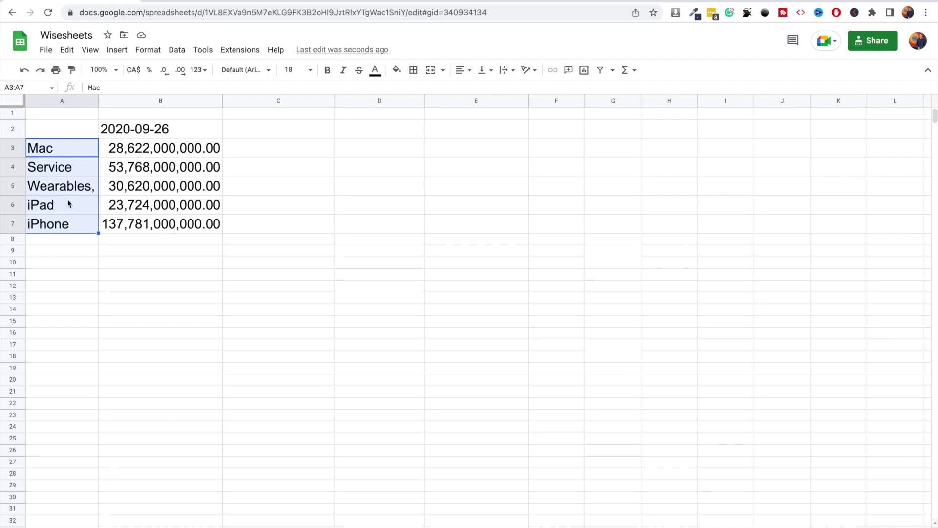